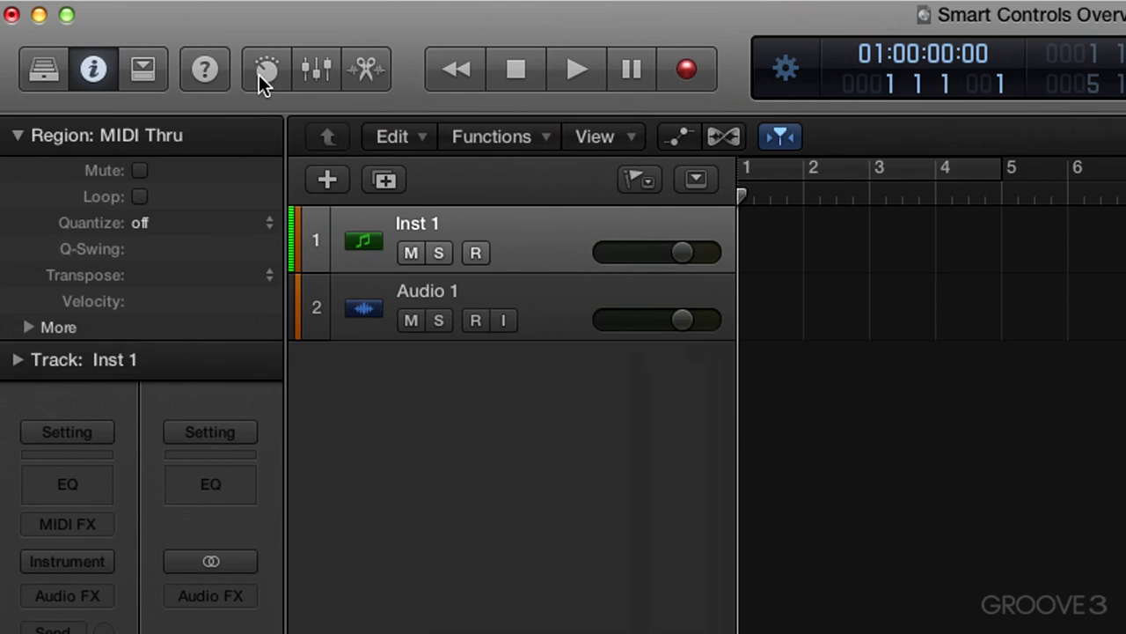
- Show the empty Smart Controls pane below the tracks area
click(260, 74)
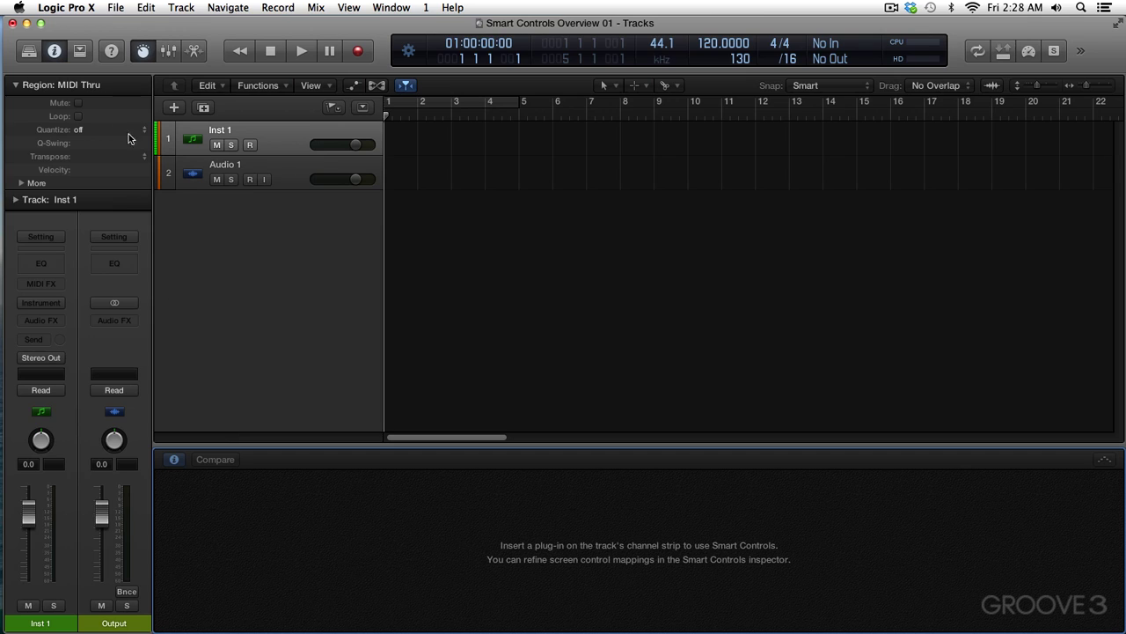
click(63, 8)
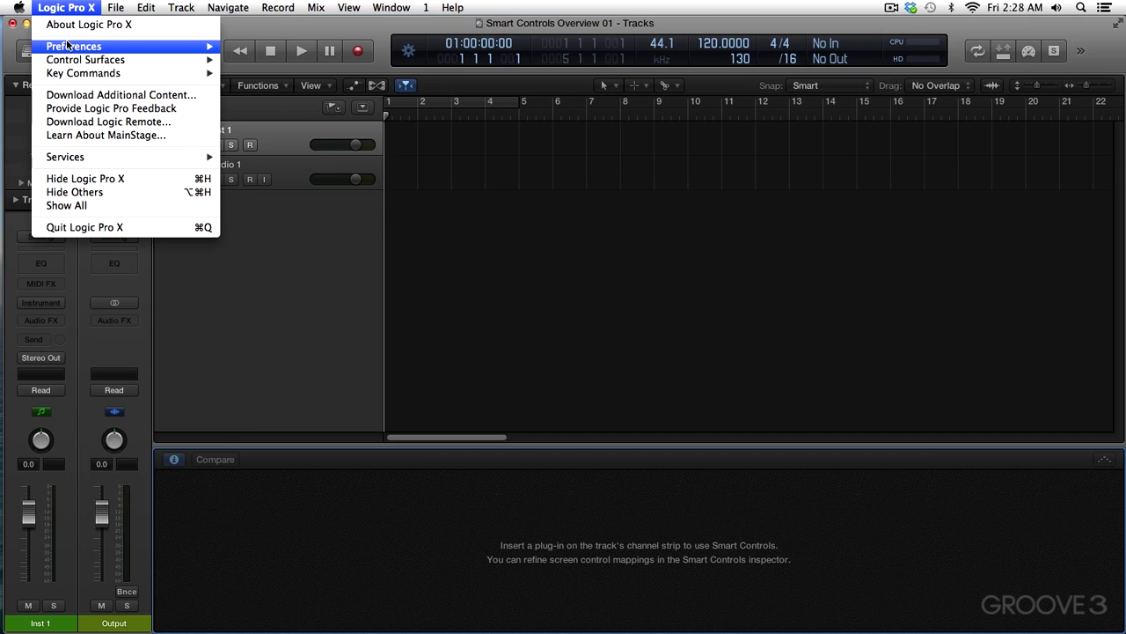
mouse_move(68, 45)
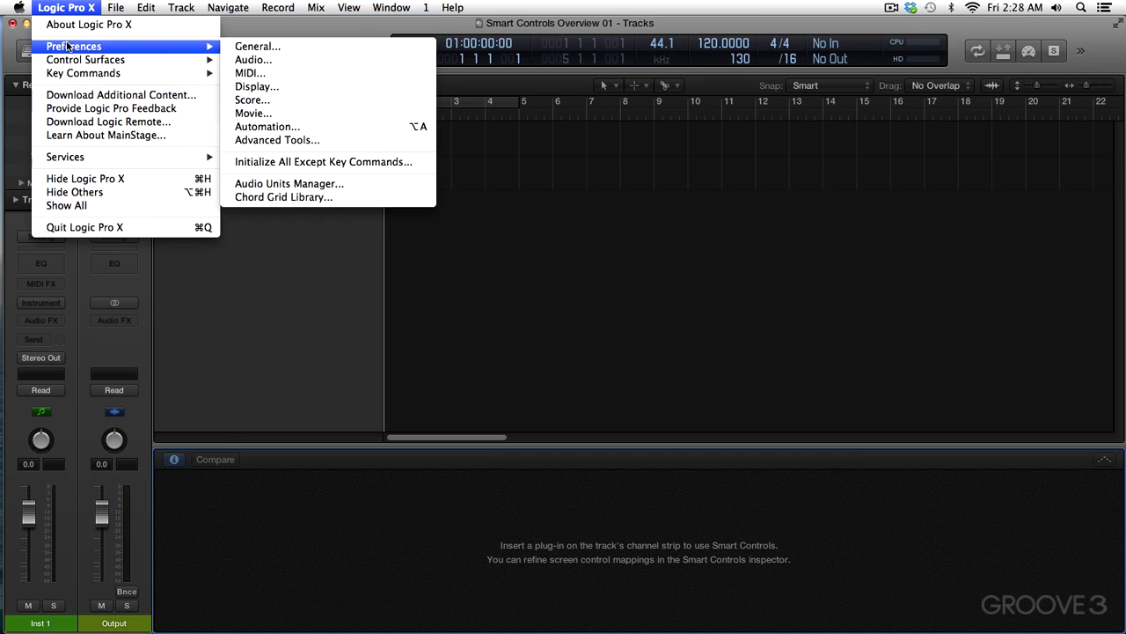
click(291, 146)
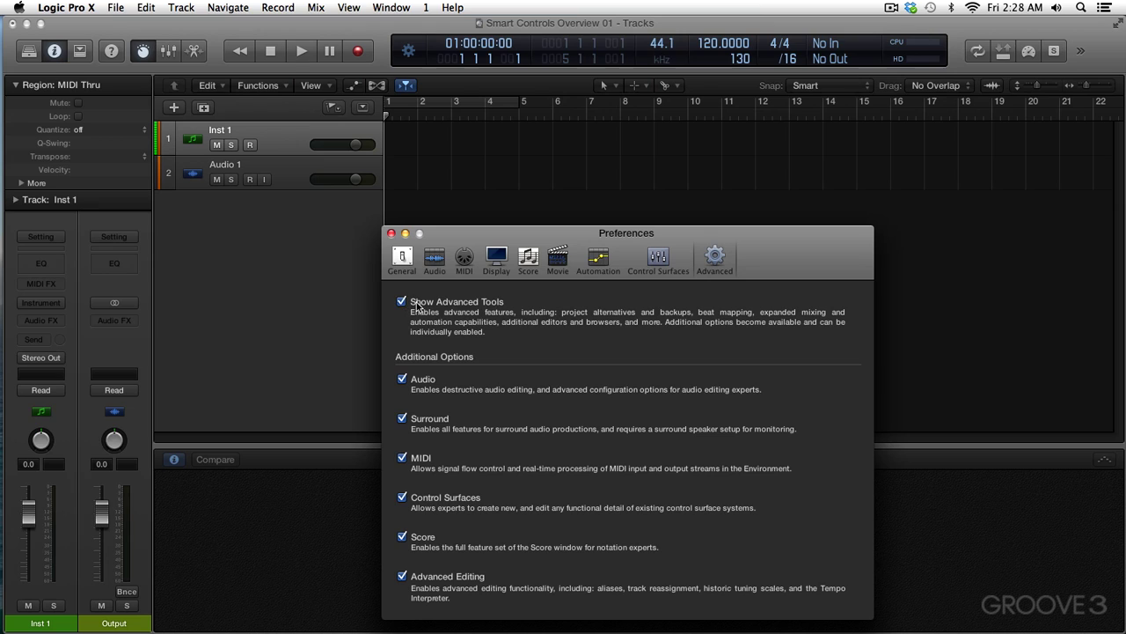
click(392, 234)
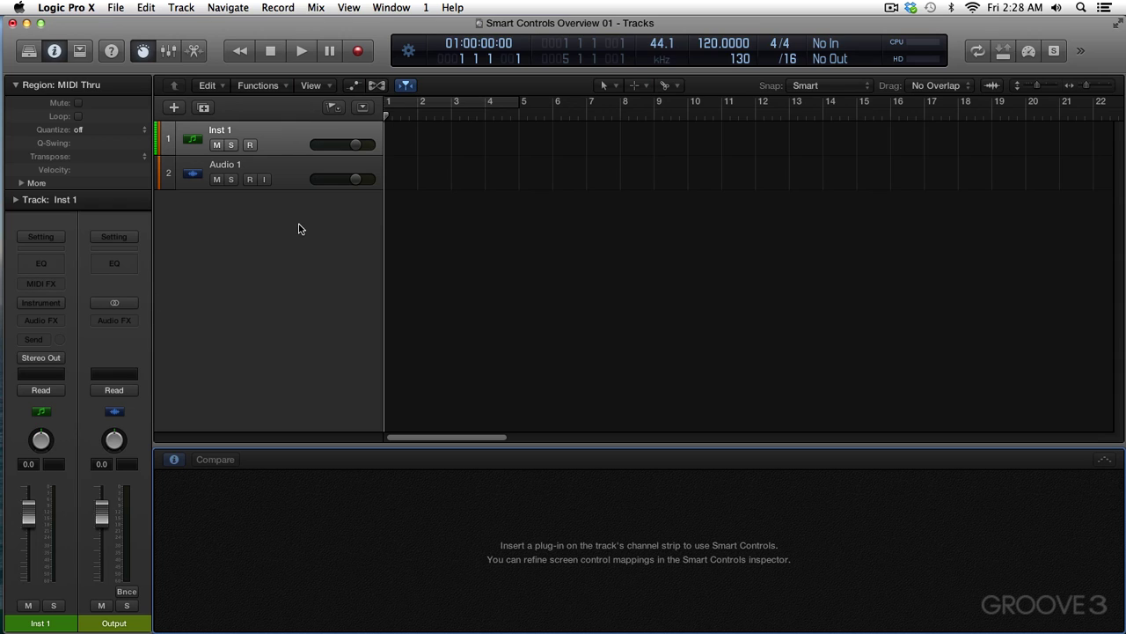
- Check the View menu's Smart Controls command, toggle the pane with B, and select Audio 1
click(290, 170)
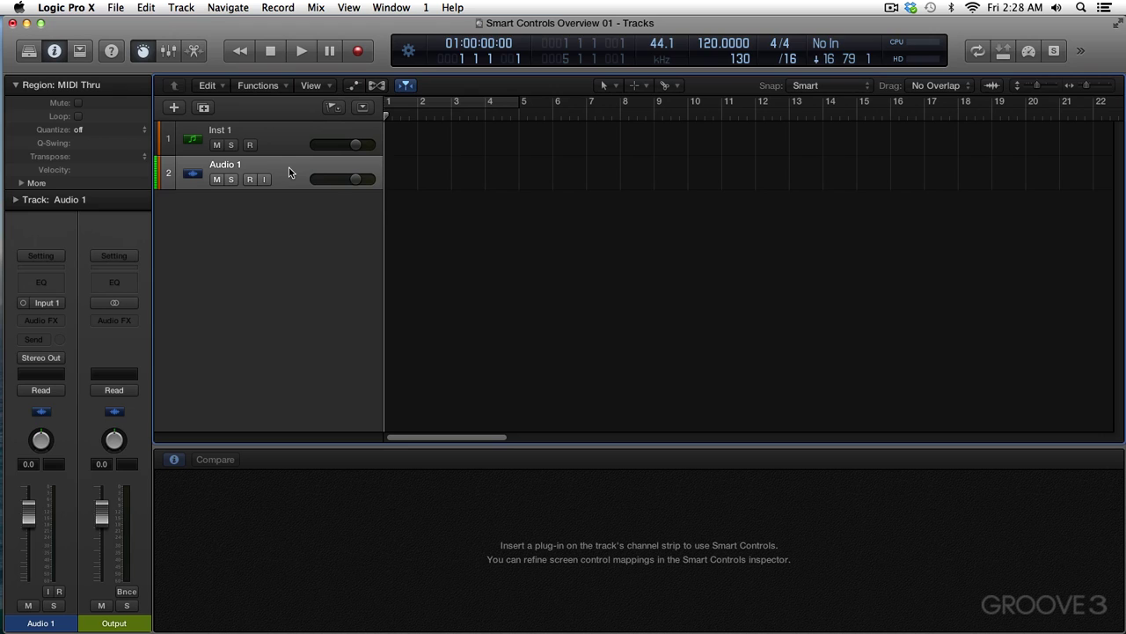
click(267, 138)
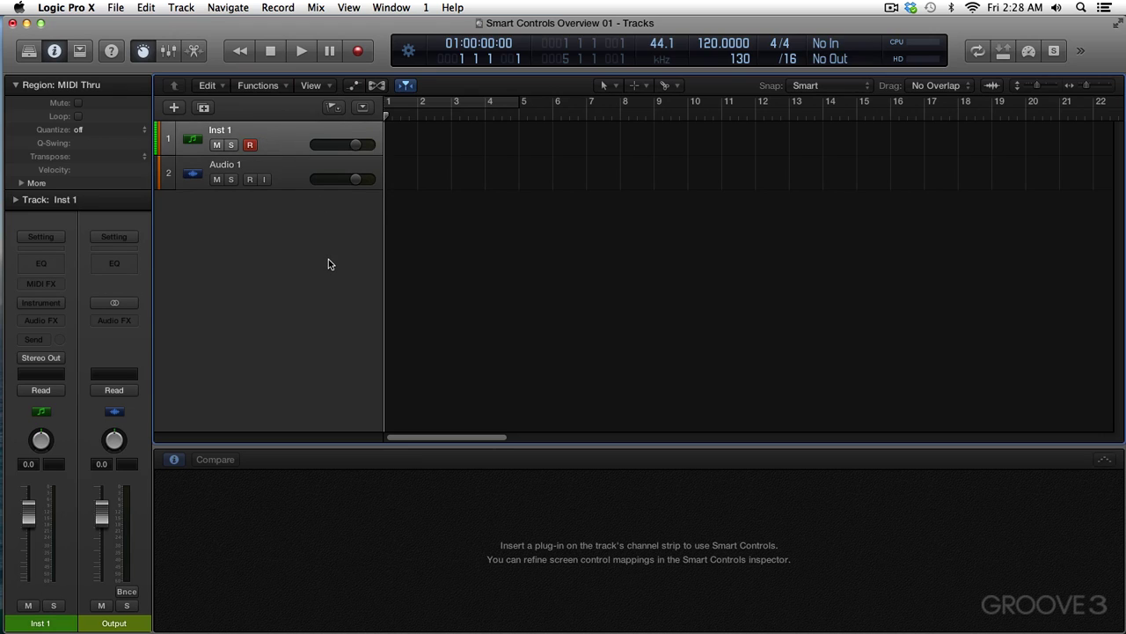
click(350, 8)
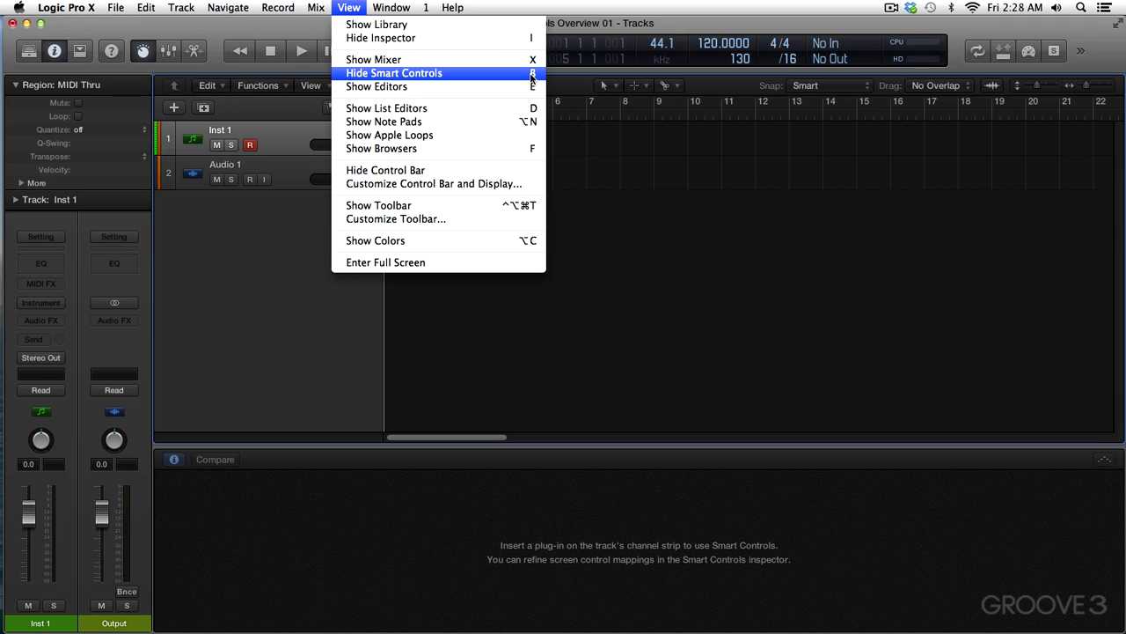
click(579, 280)
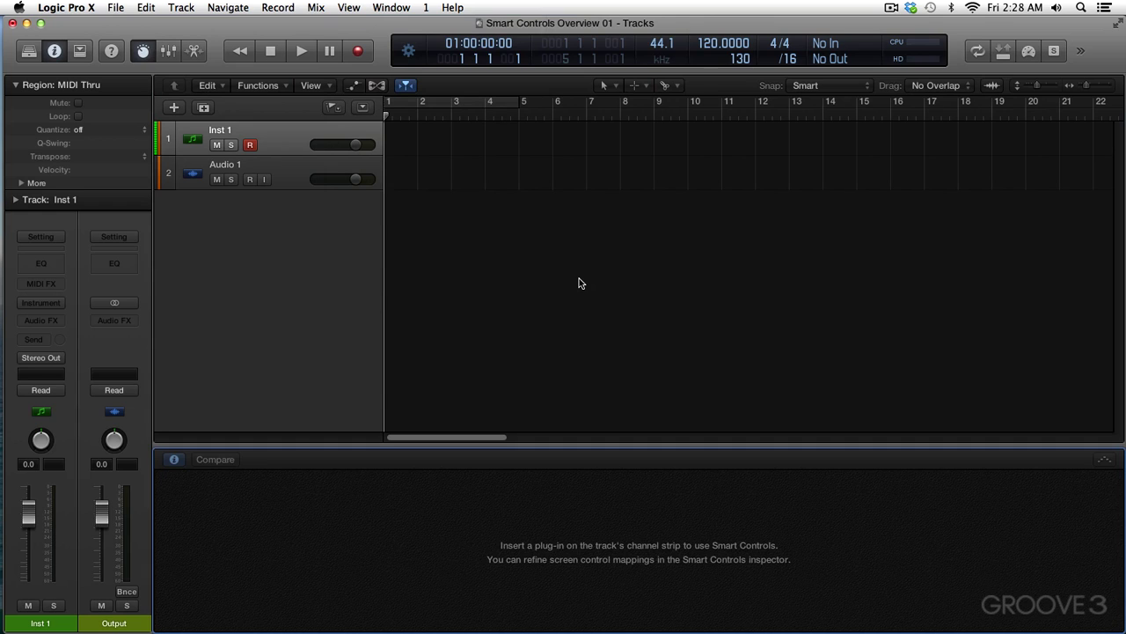
key(b)
key(b)
click(294, 177)
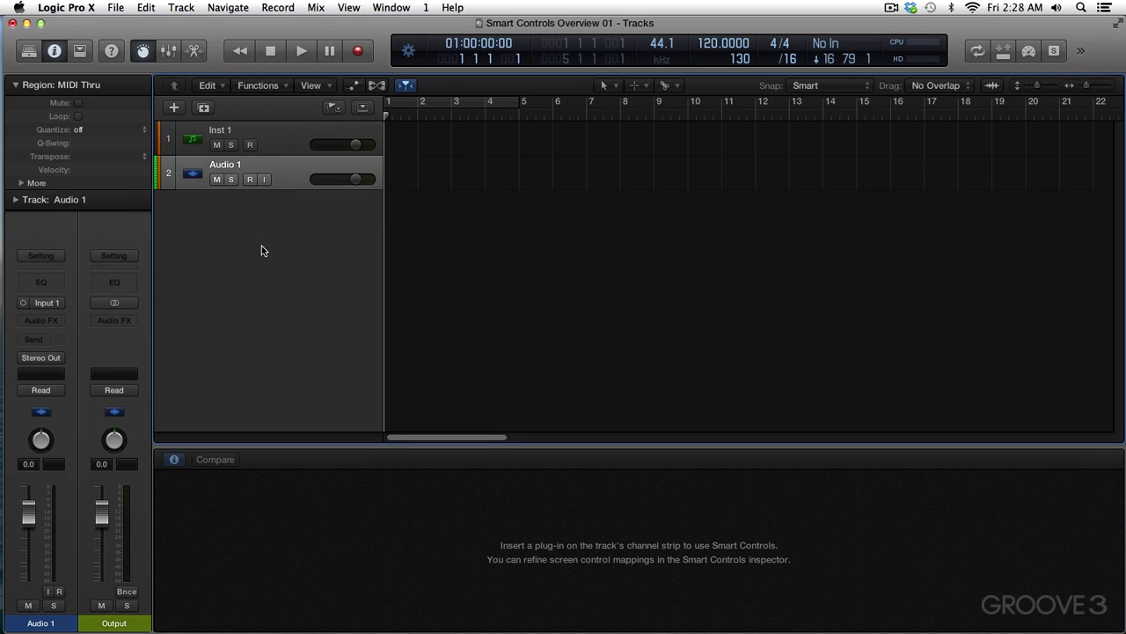
- Load Voice > Natural Vocal from the Library and collapse the Region inspector
key(y)
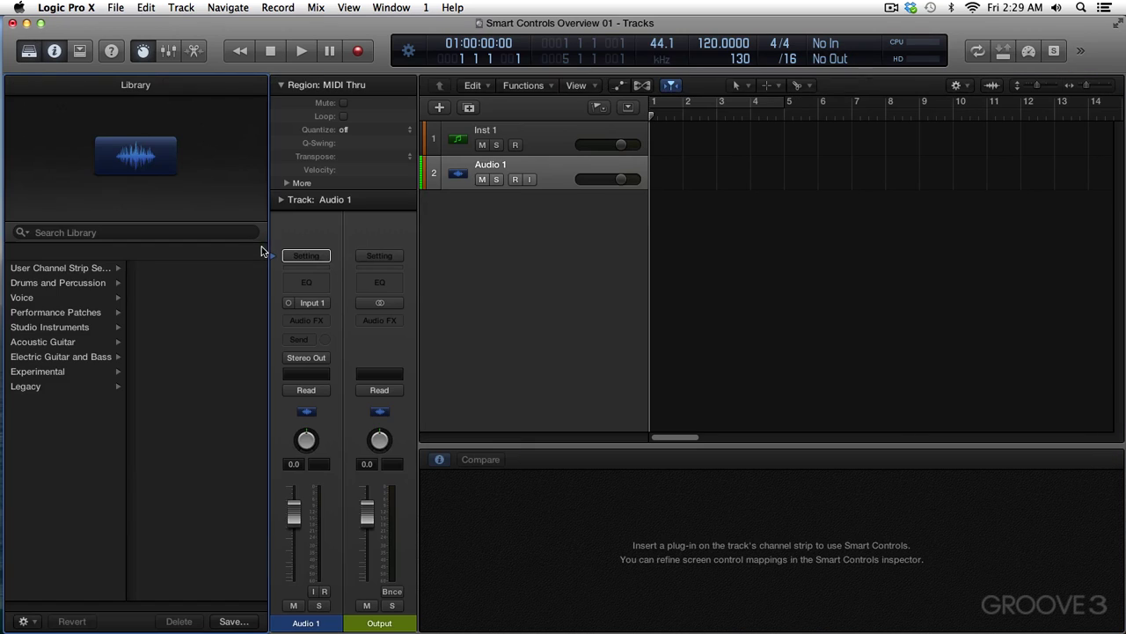
click(46, 298)
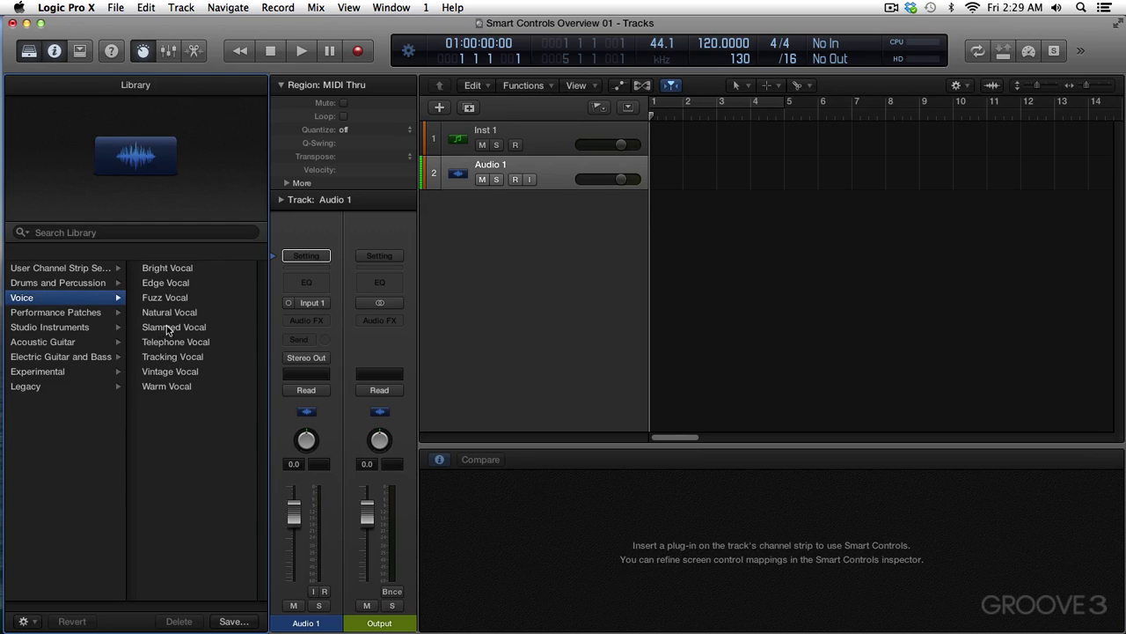
click(170, 314)
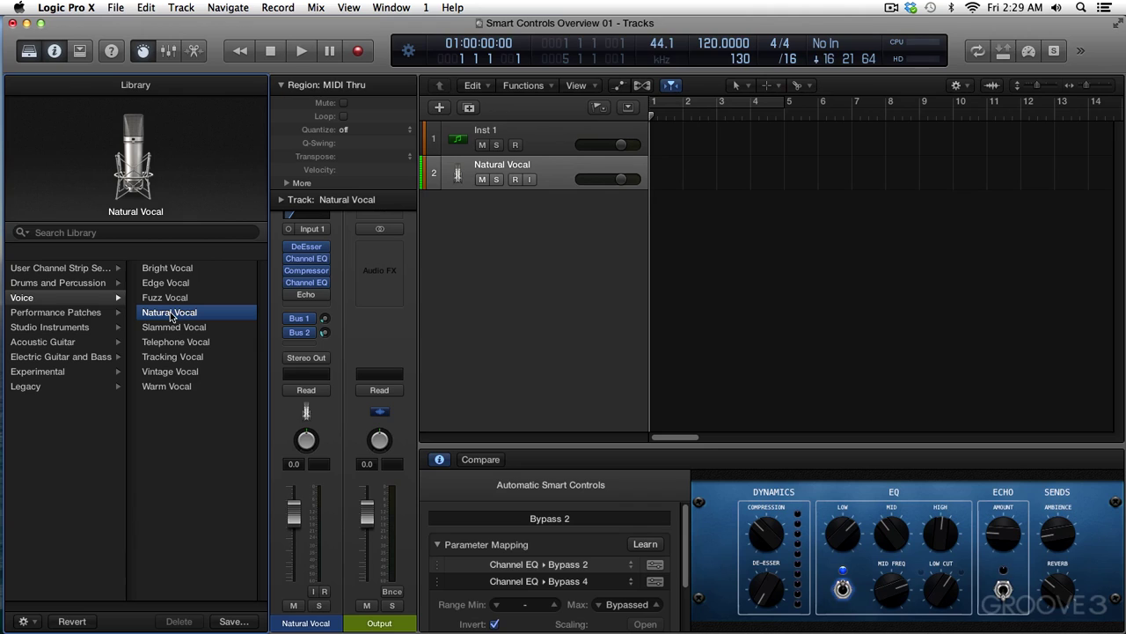
click(282, 86)
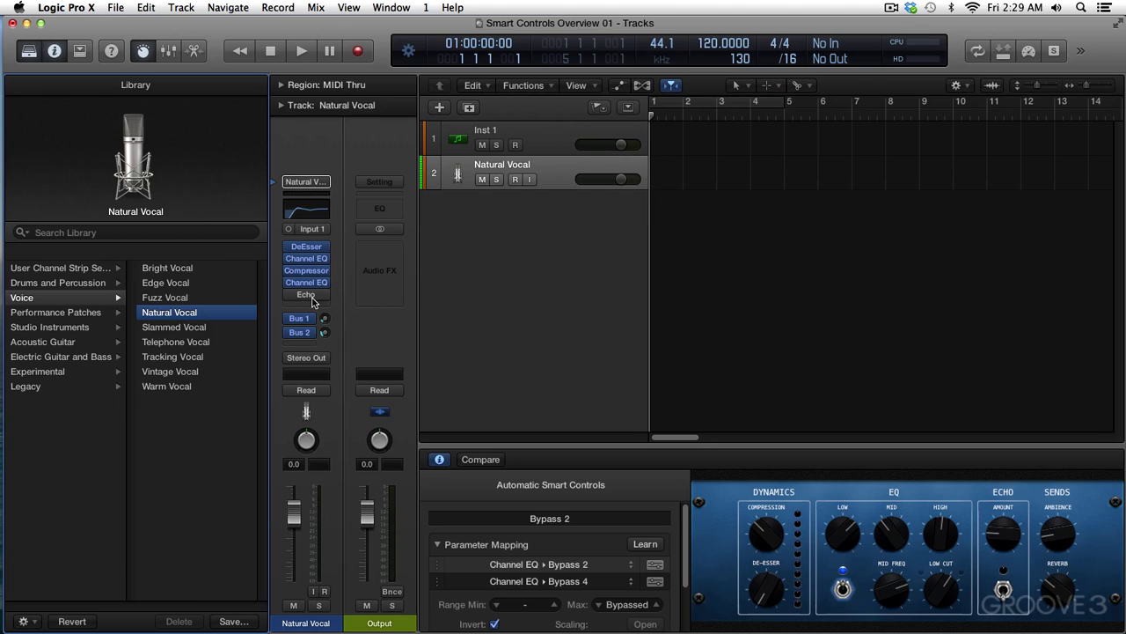
- Switch the Echo effect on and back off, then close the Library
mouse_move(317, 300)
click(290, 296)
click(289, 297)
key(y)
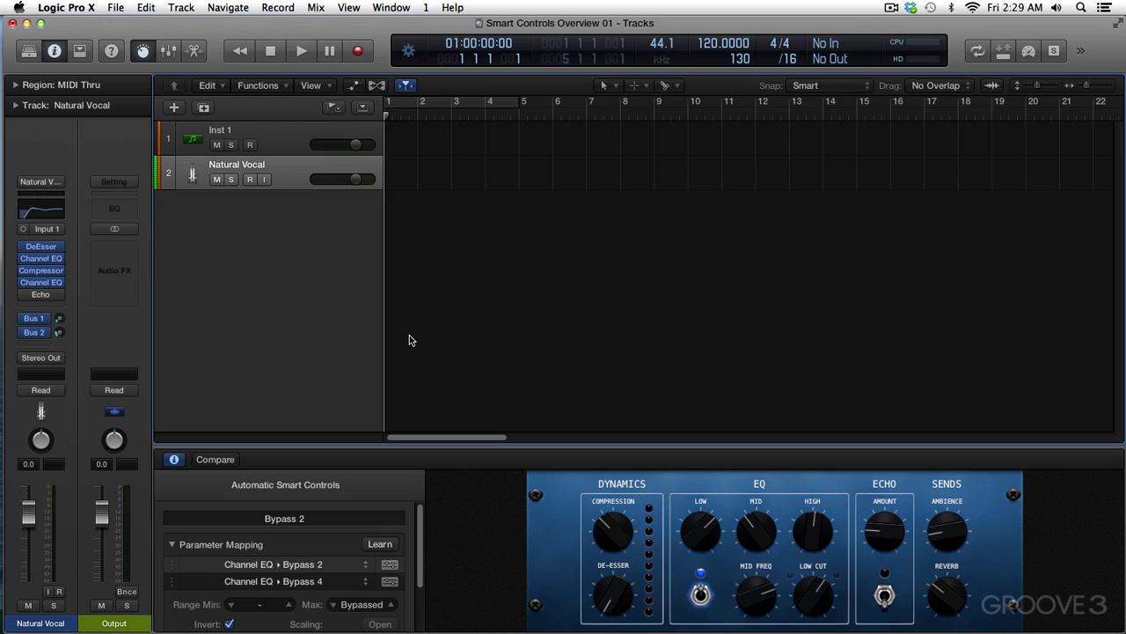
- Raise Compression to about twelve o'clock, A/B it with Compare, and keep the original
click(174, 460)
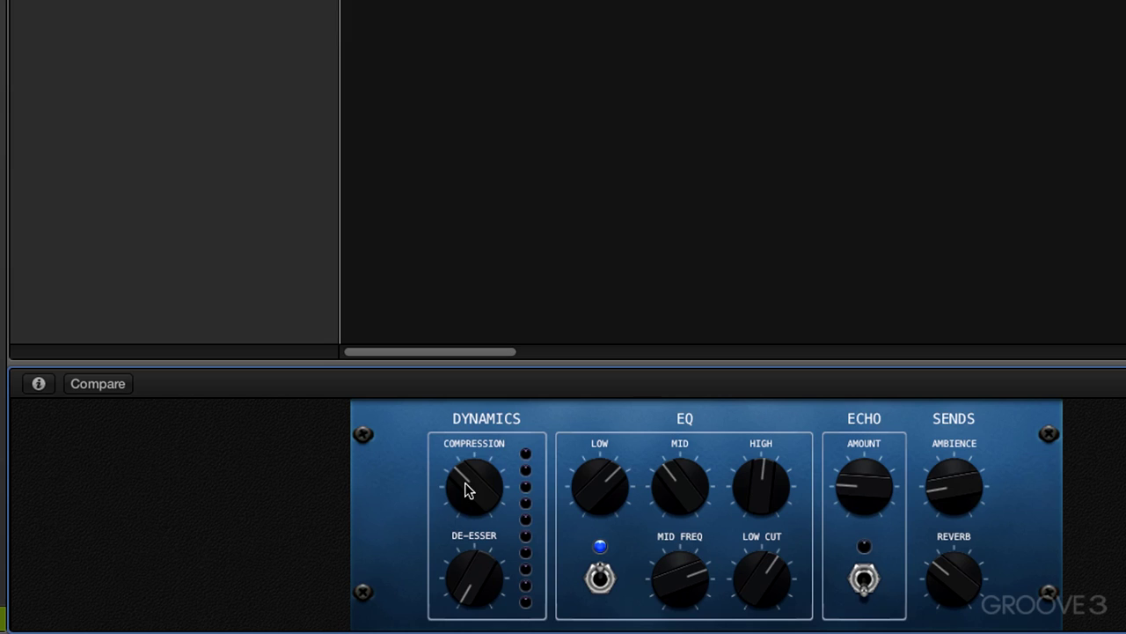
drag(466, 491, 475, 456)
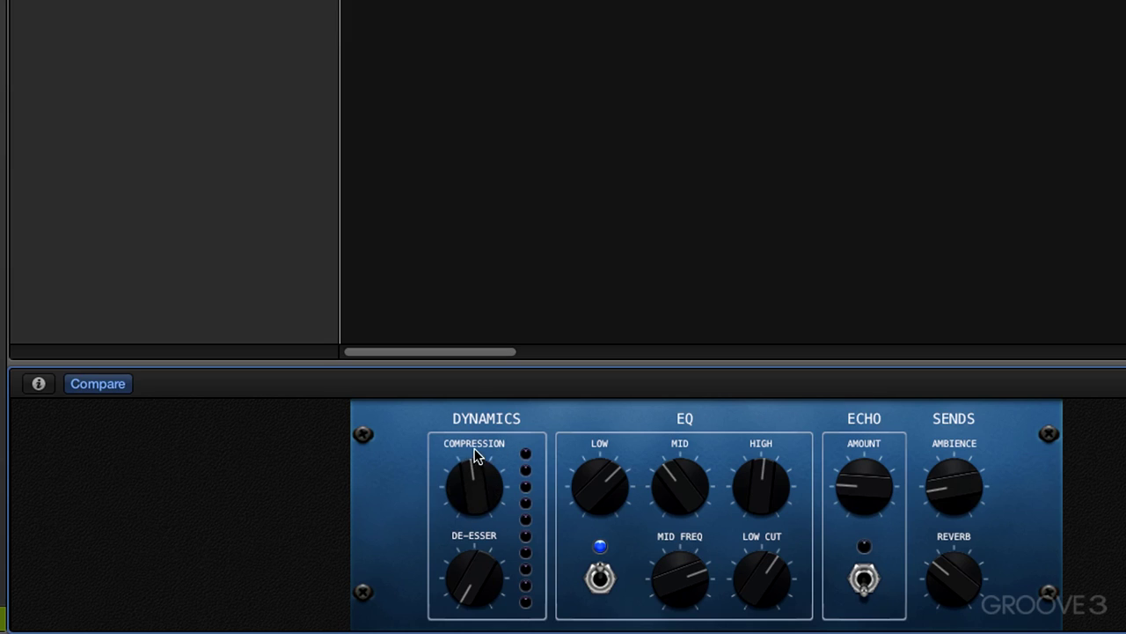
click(95, 386)
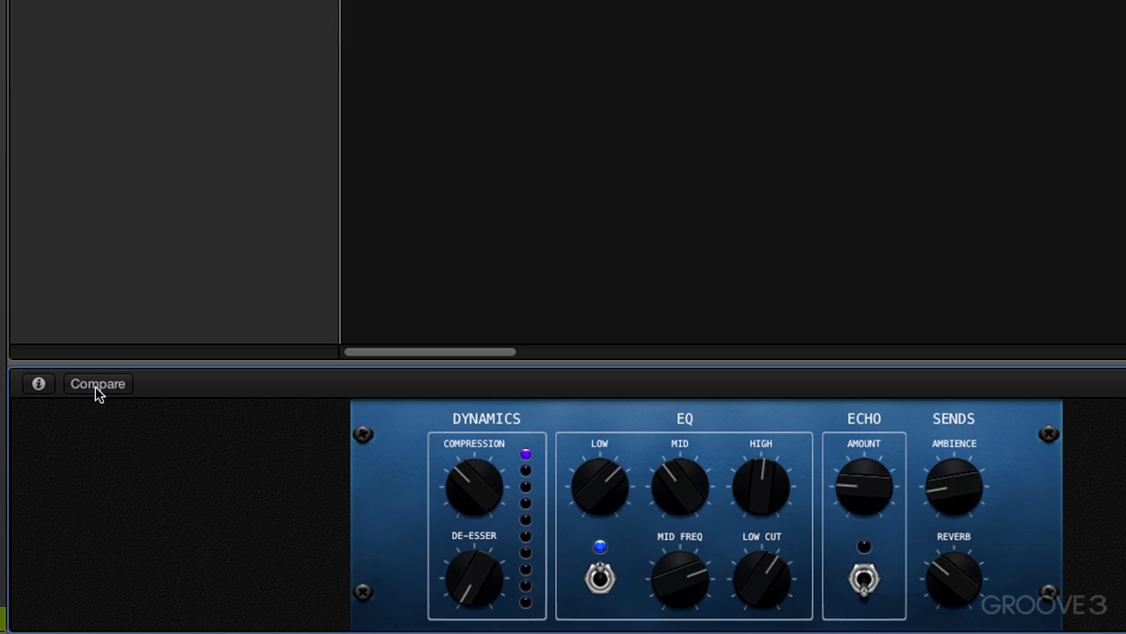
drag(468, 487, 475, 484)
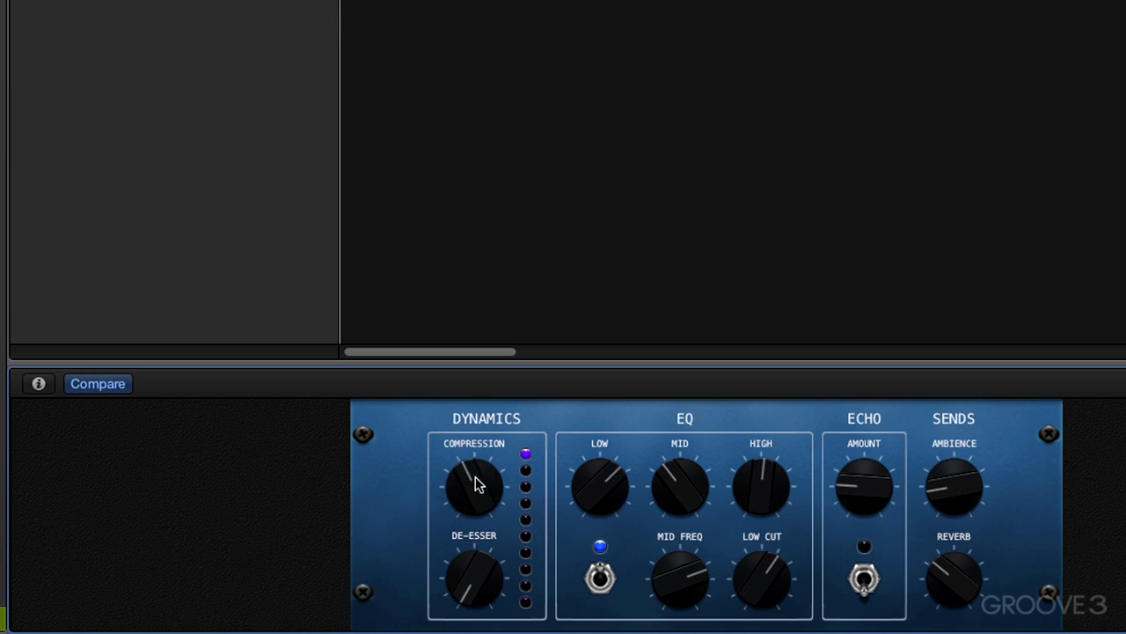
click(120, 384)
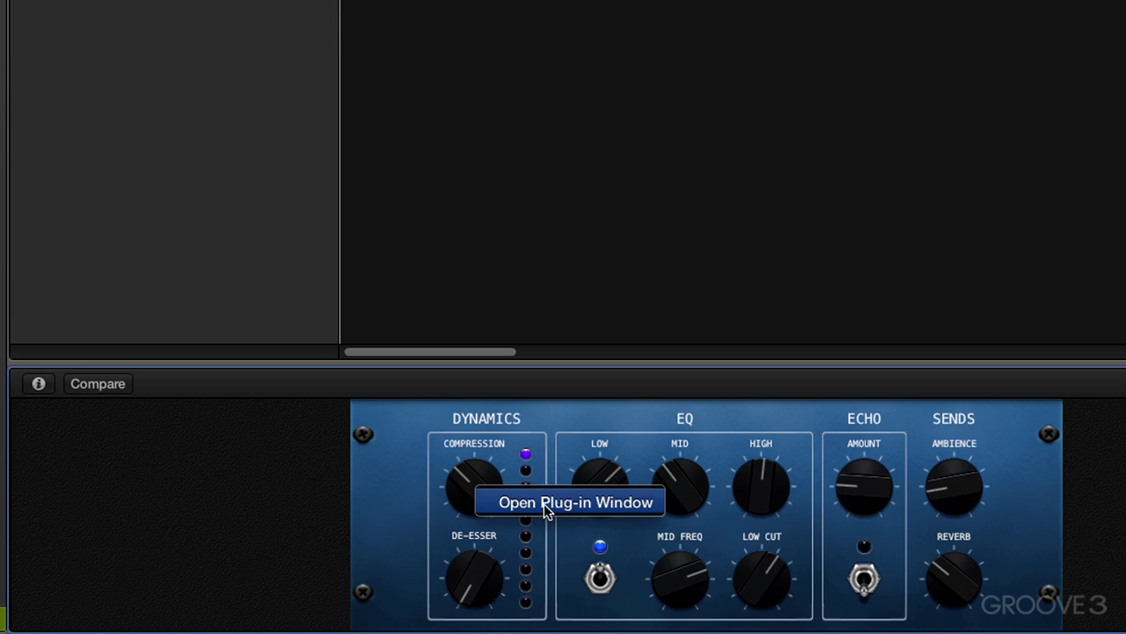
- Open the centred Compressor window and sweep Compression up and back: threshold -26.0 dB, gain 3.0 dB
click(543, 504)
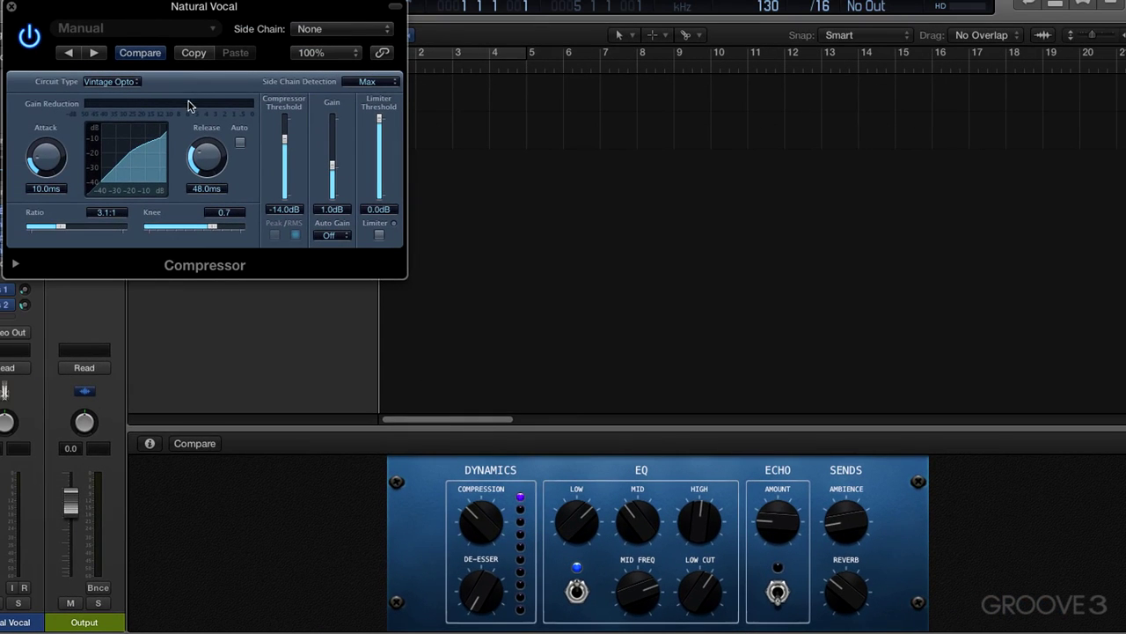
drag(161, 13, 532, 148)
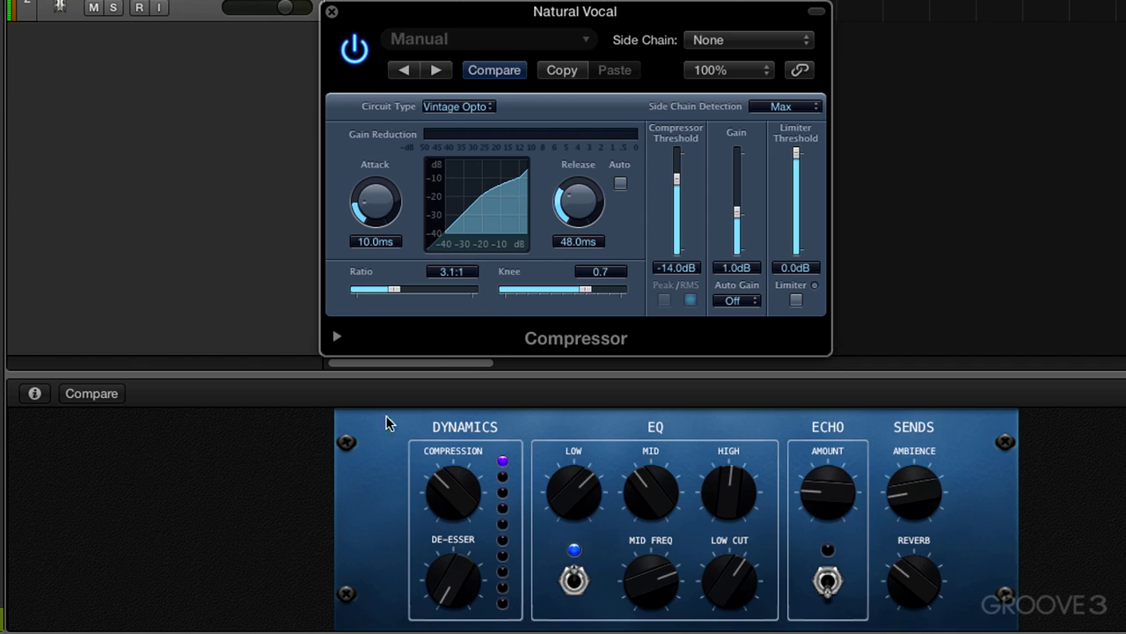
drag(453, 499, 500, 291)
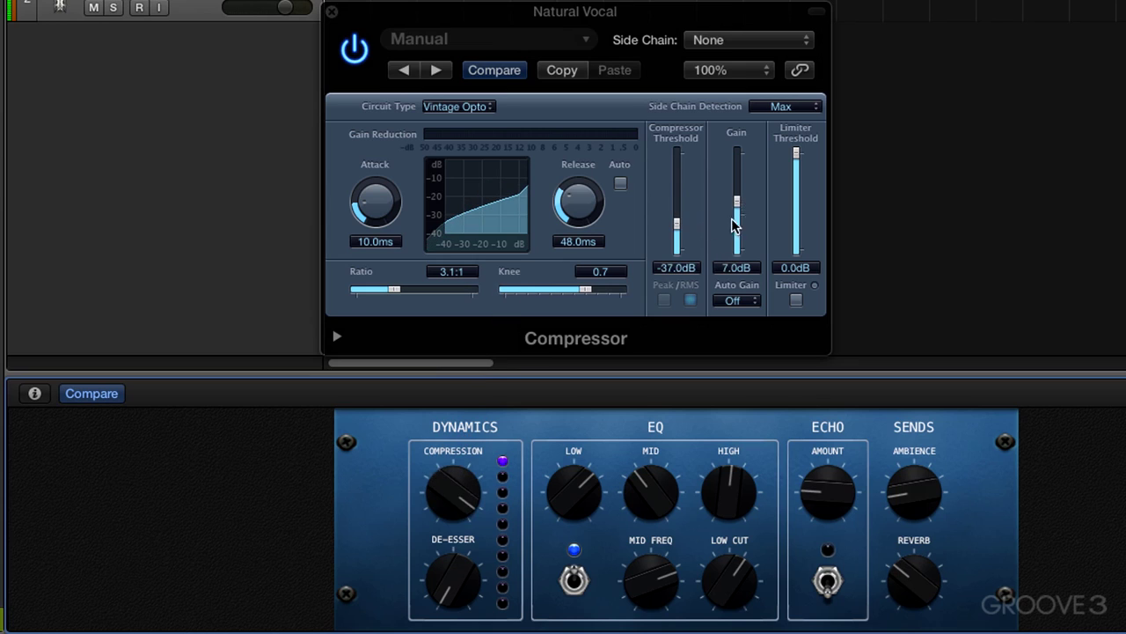
drag(466, 483, 469, 583)
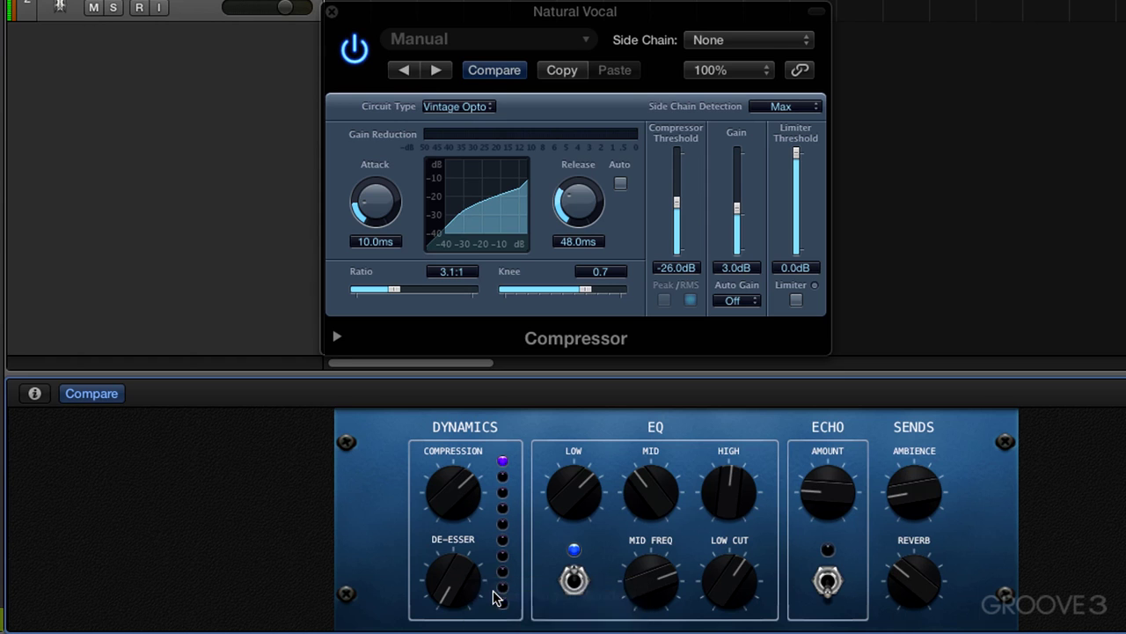
- Open DeEsser beside the Compressor, audition strength from -2.5 to -12.5 dB, and switch EQ off
click(493, 598)
drag(85, 1, 707, 21)
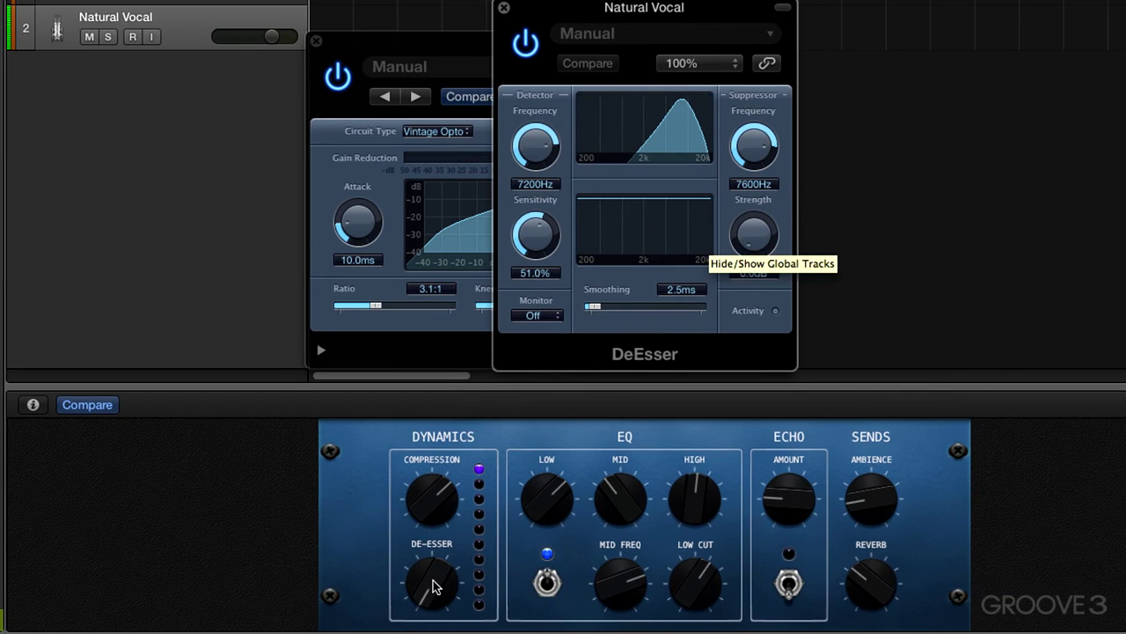
drag(432, 586, 401, 560)
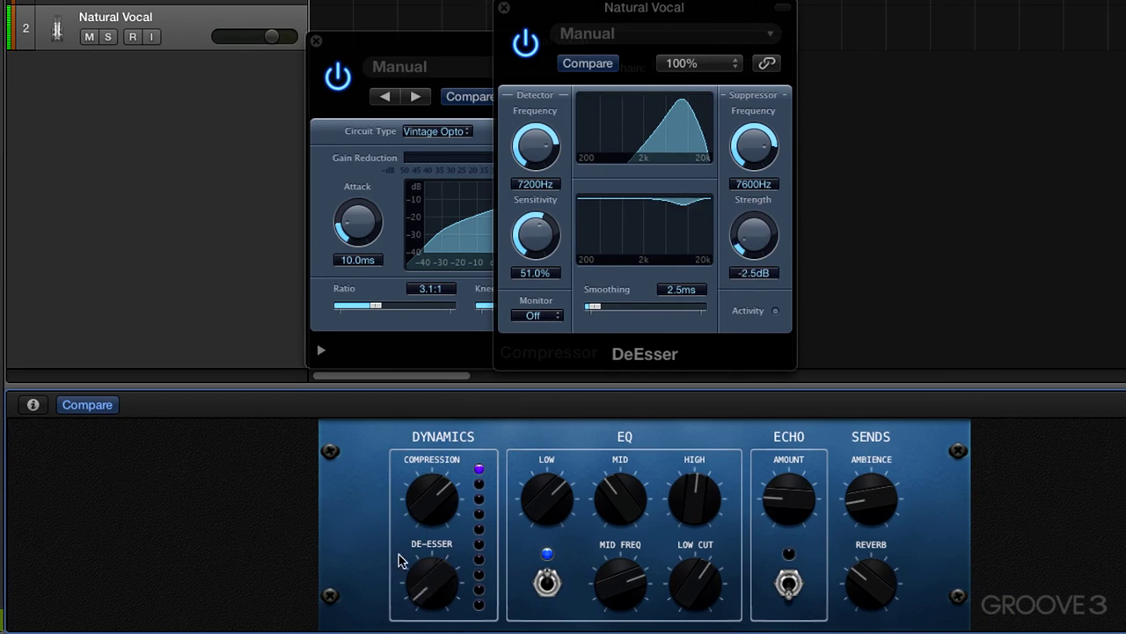
click(752, 266)
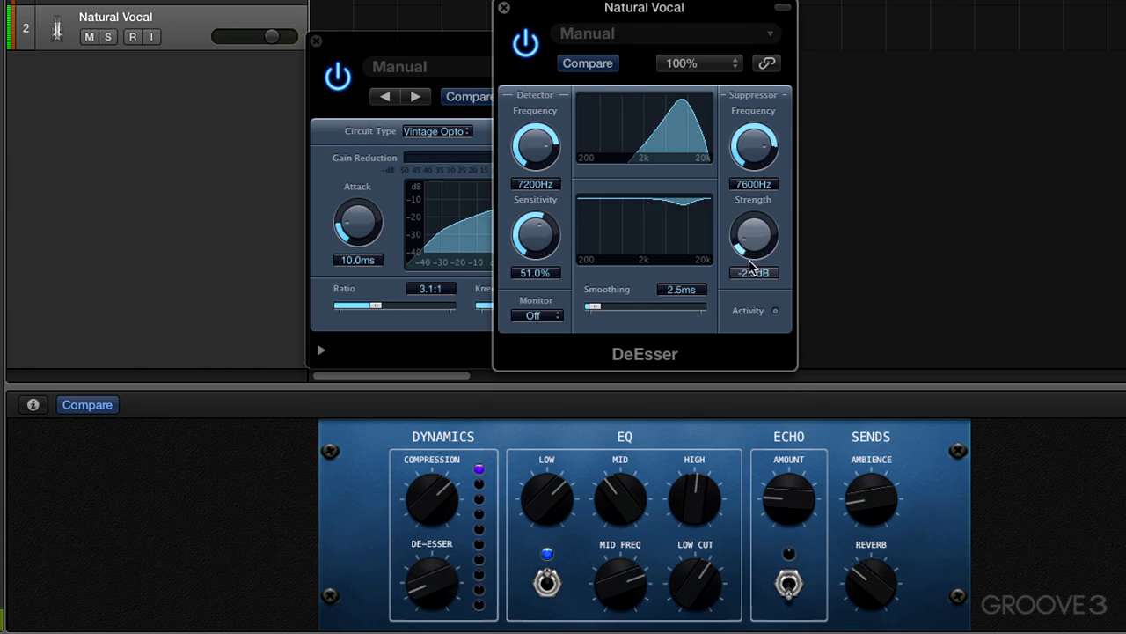
drag(753, 266, 742, 227)
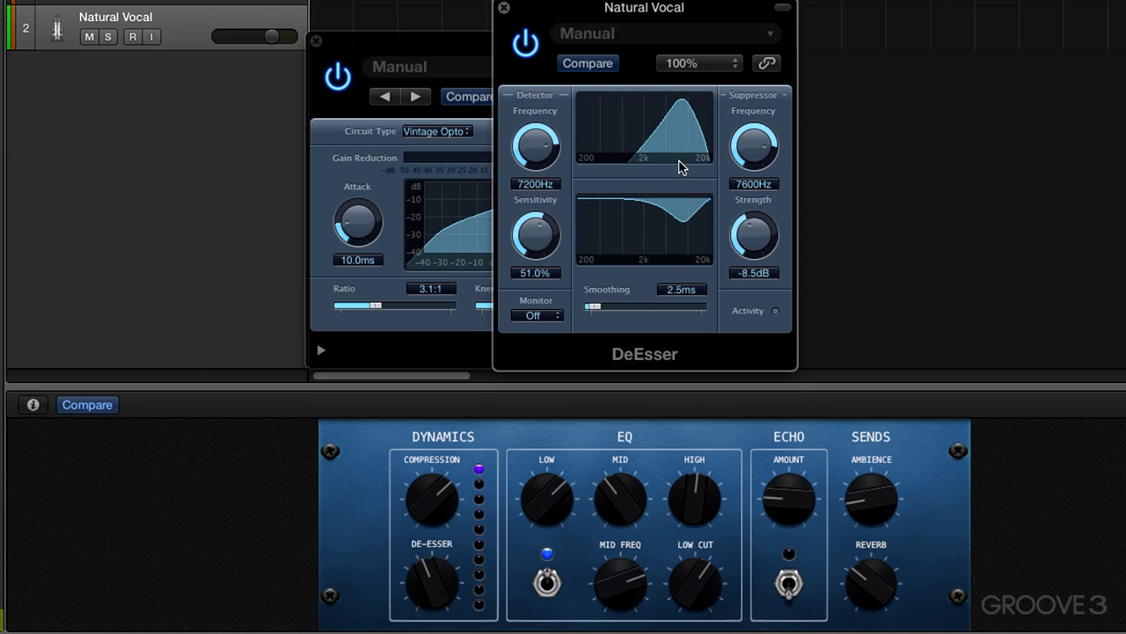
drag(425, 577, 420, 615)
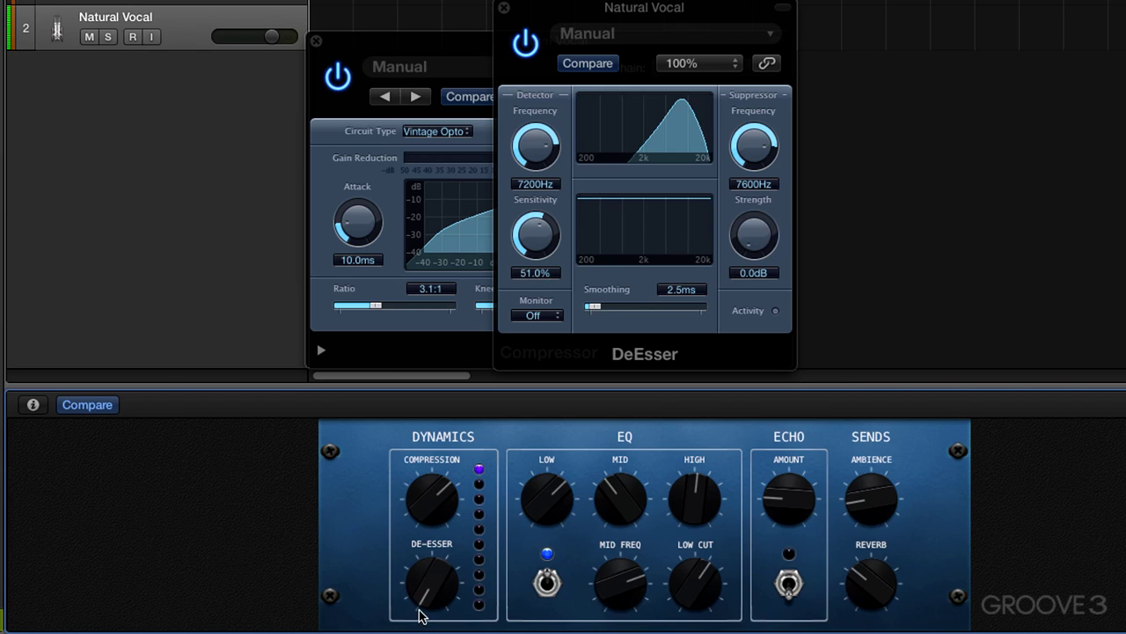
click(547, 584)
- Turn the EQ stage back on and spread both Channel EQ windows side by side
click(547, 585)
click(548, 586)
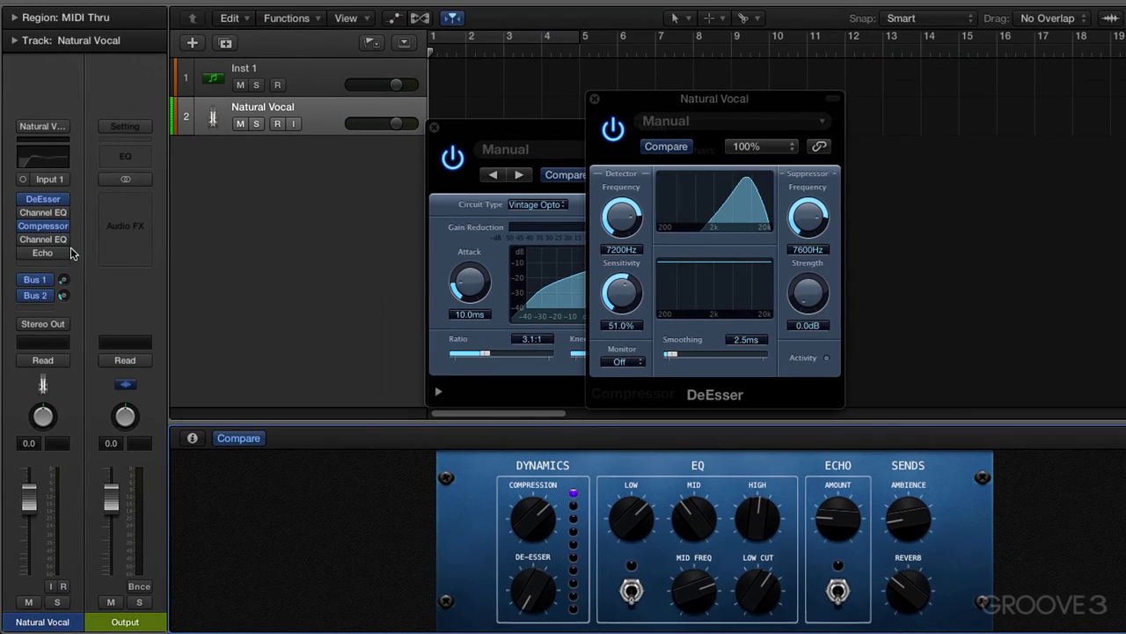
mouse_move(69, 230)
click(633, 593)
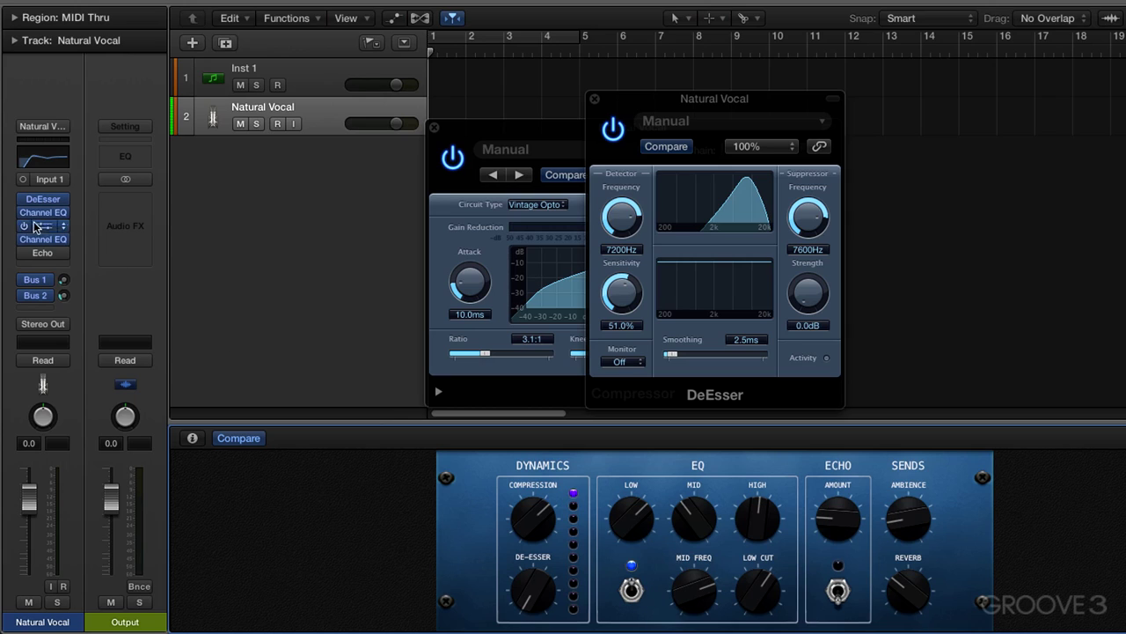
mouse_move(52, 216)
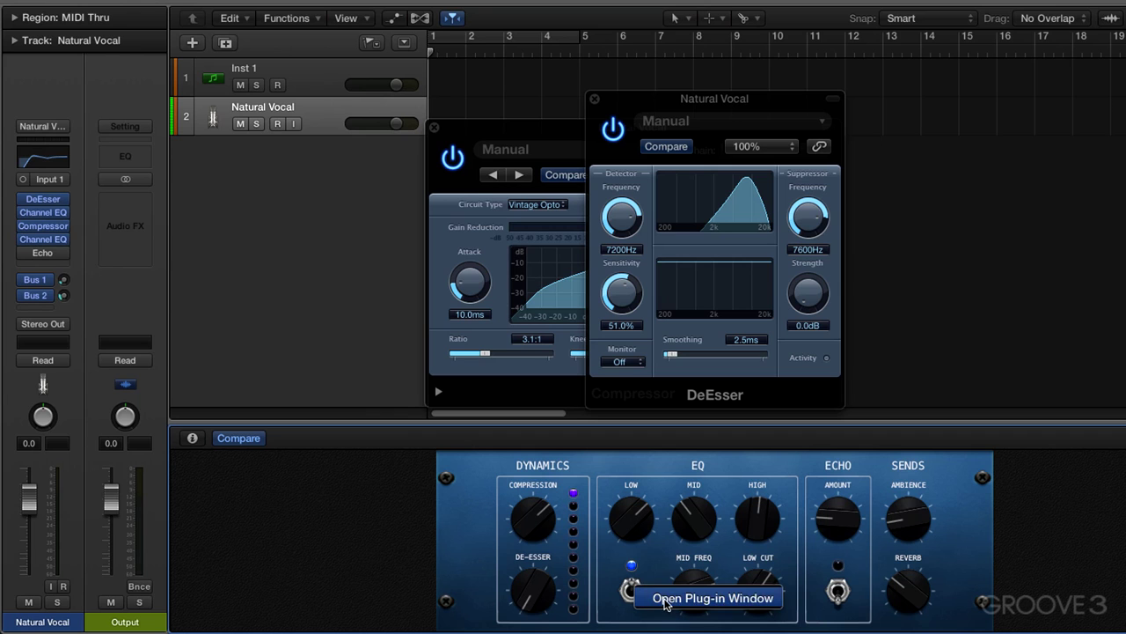
click(666, 603)
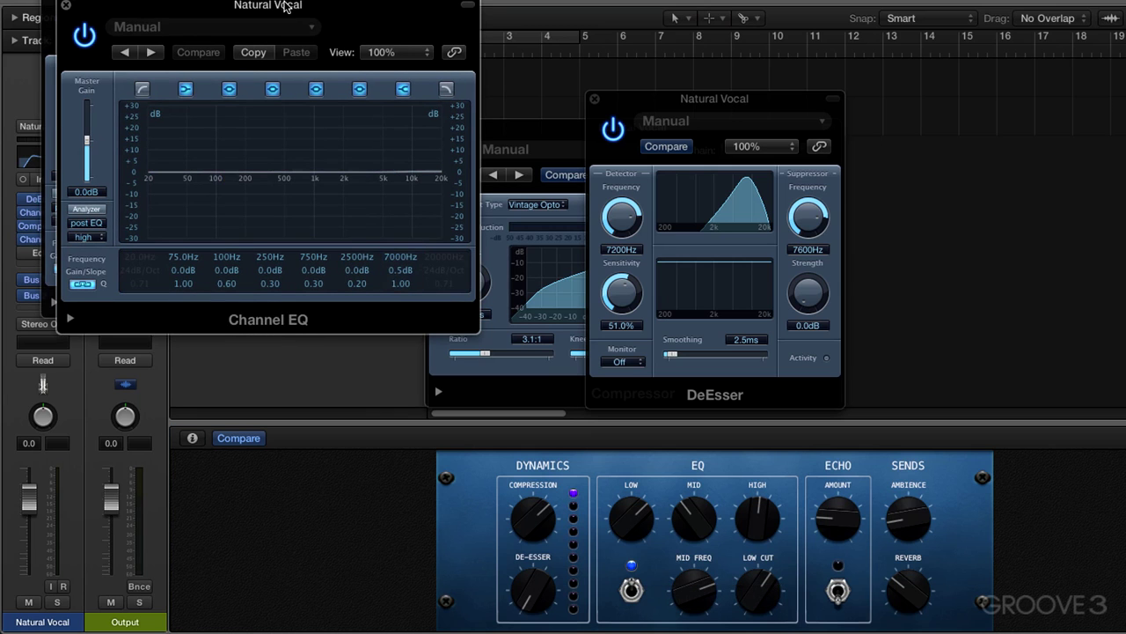
drag(286, 7, 727, 93)
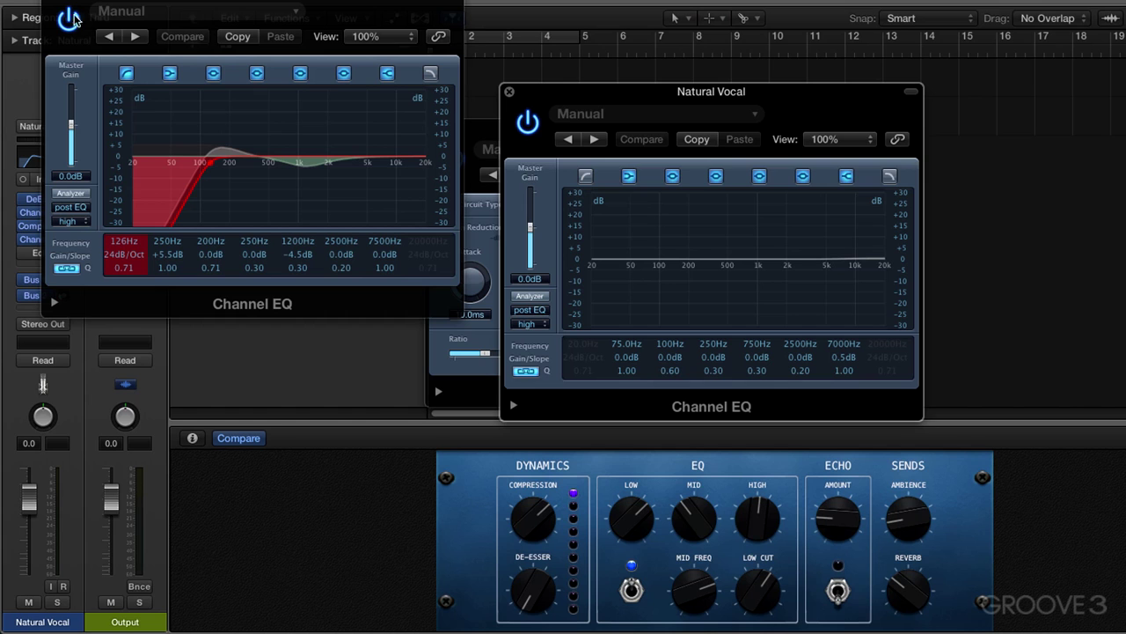
drag(133, 0, 169, 88)
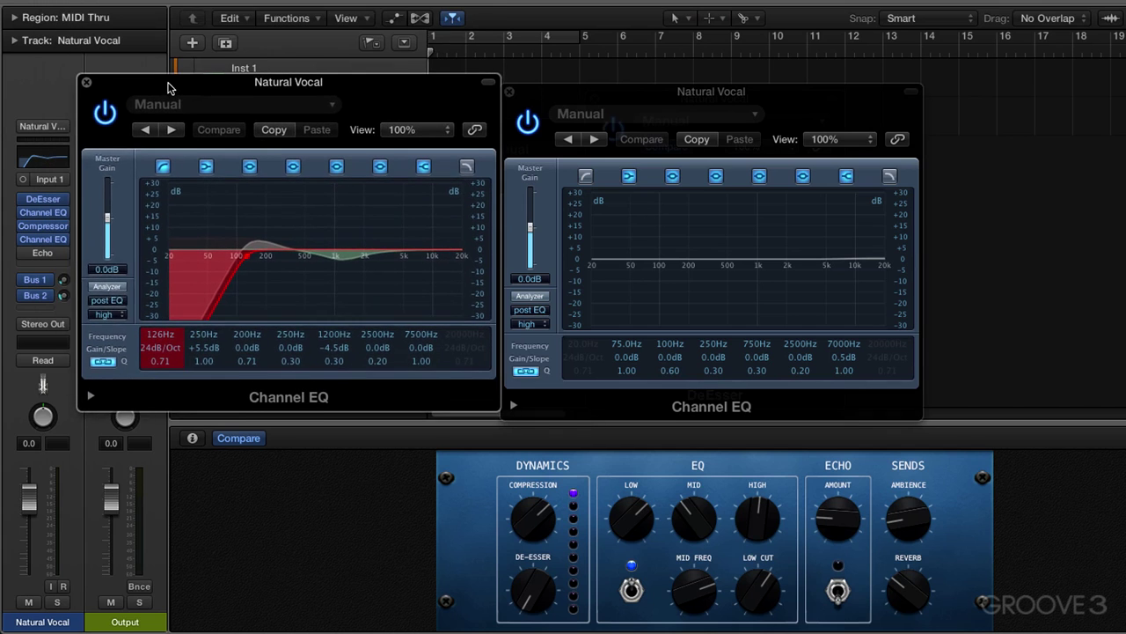
drag(618, 104, 699, 105)
drag(400, 99, 480, 103)
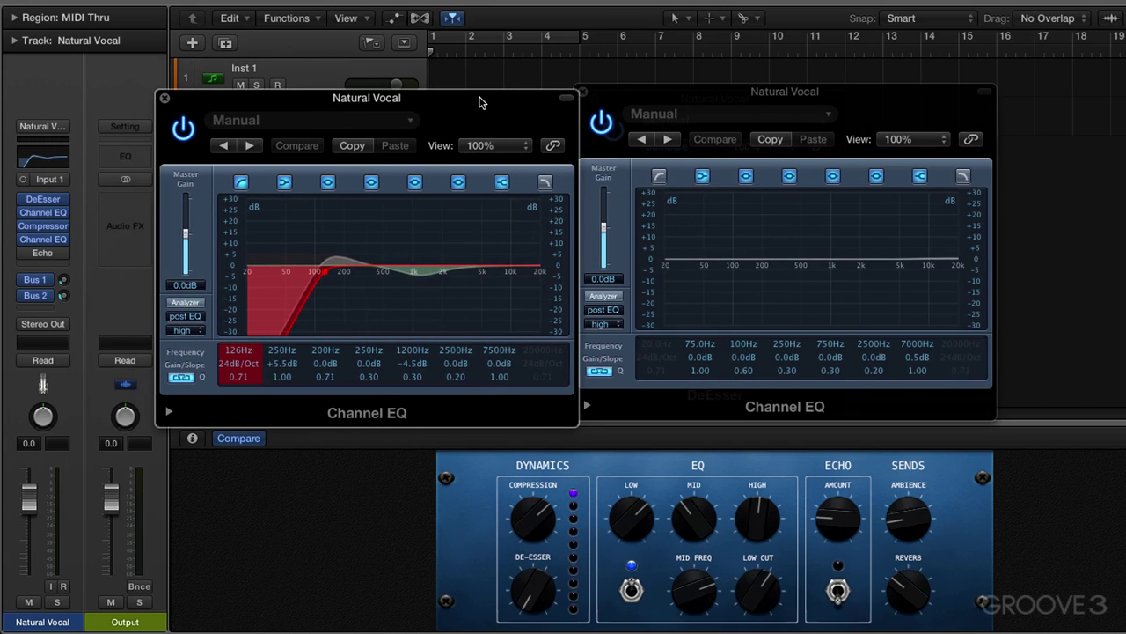
- Boost the 250 Hz low band and cut the mid band at 1020 Hz by 10 dB
click(631, 592)
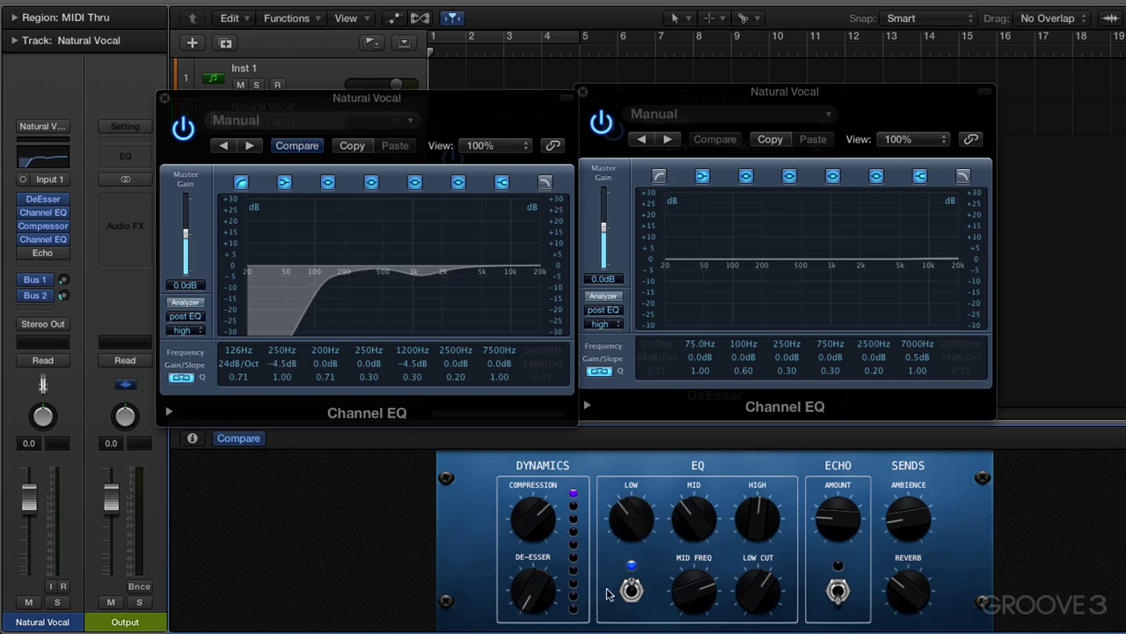
mouse_move(616, 519)
mouse_down()
mouse_move(608, 496)
mouse_move(635, 502)
mouse_move(629, 515)
mouse_up()
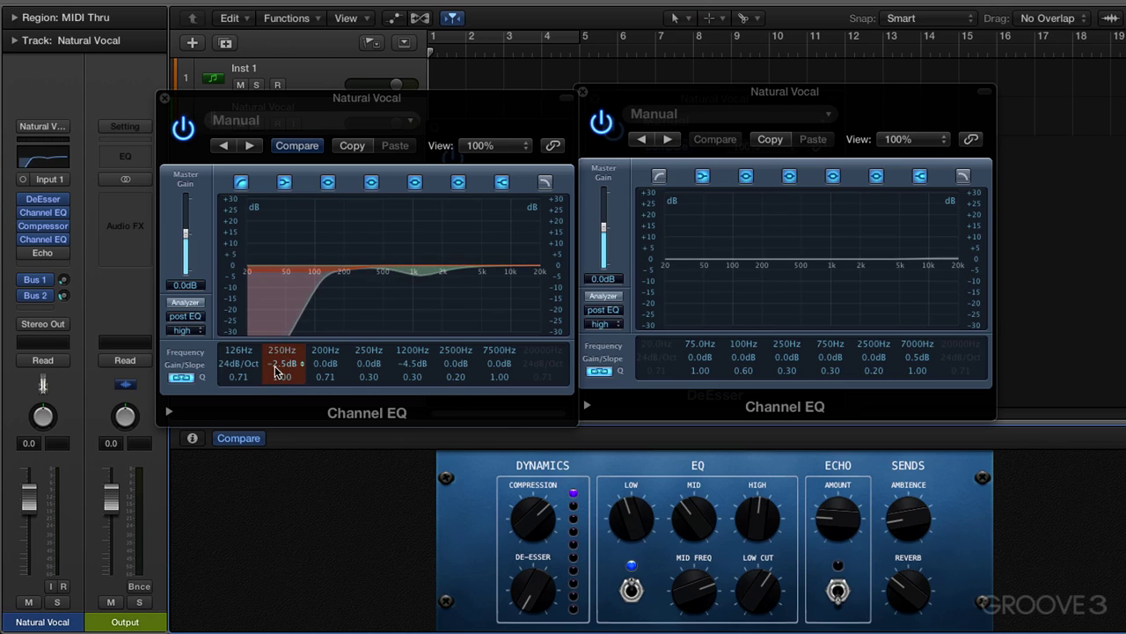
mouse_move(276, 372)
mouse_down()
mouse_move(273, 322)
mouse_move(275, 369)
mouse_up()
mouse_move(694, 588)
mouse_down()
mouse_move(676, 545)
mouse_move(690, 591)
mouse_up()
drag(692, 521, 797, 404)
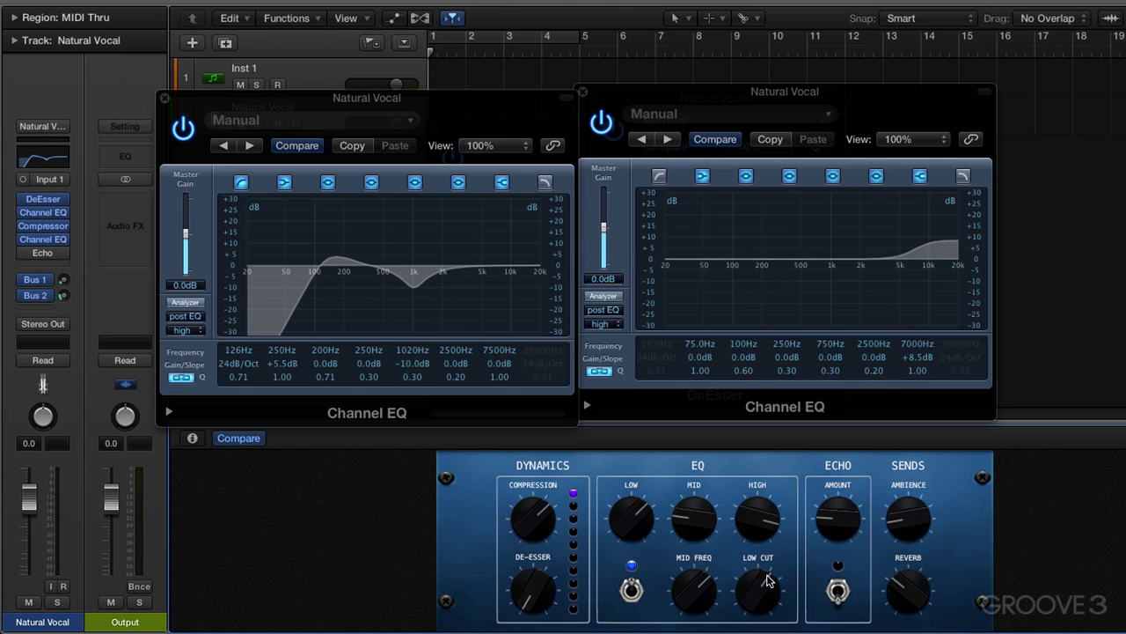
- Close both Channel EQ windows, raise the Echo Wet level to 64%, then close Echo
click(583, 92)
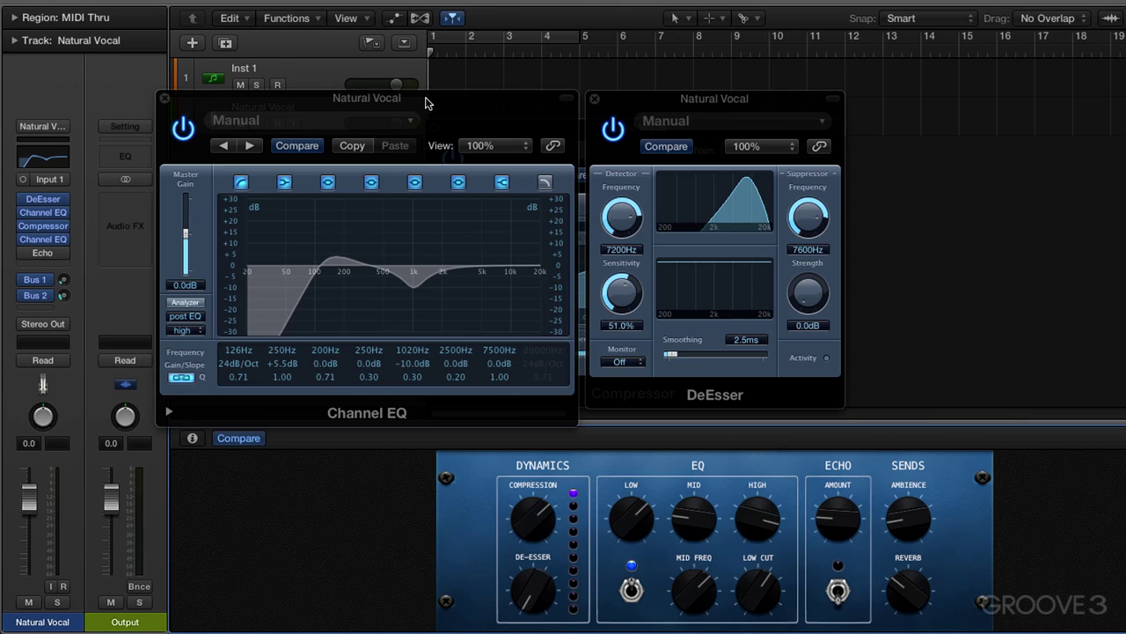
click(164, 99)
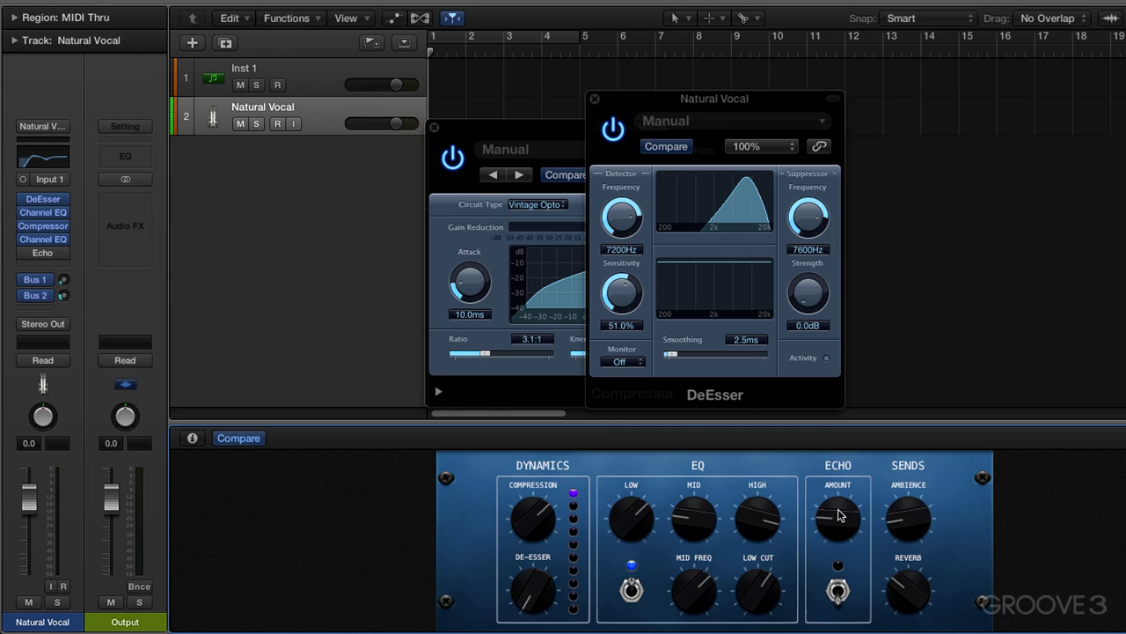
right_click(837, 519)
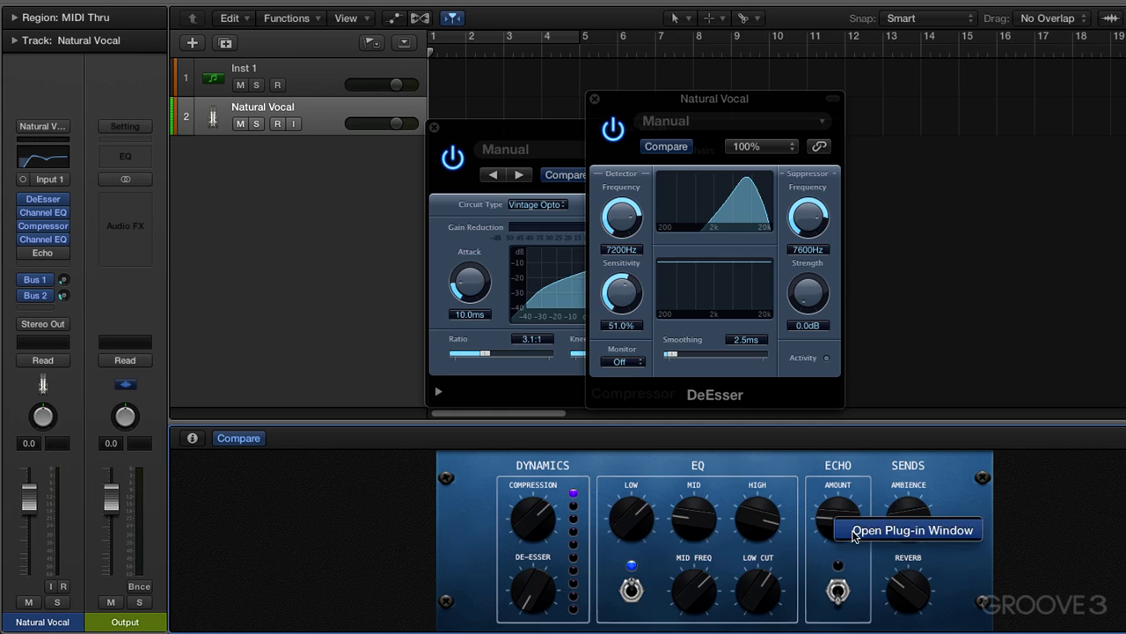
click(854, 532)
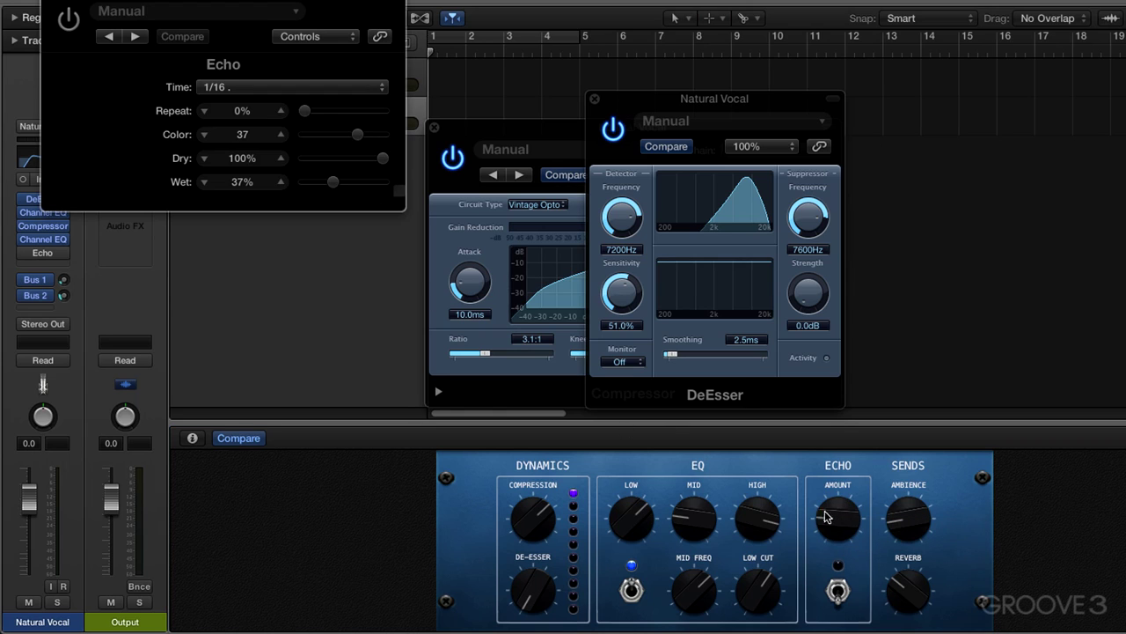
drag(836, 521, 830, 513)
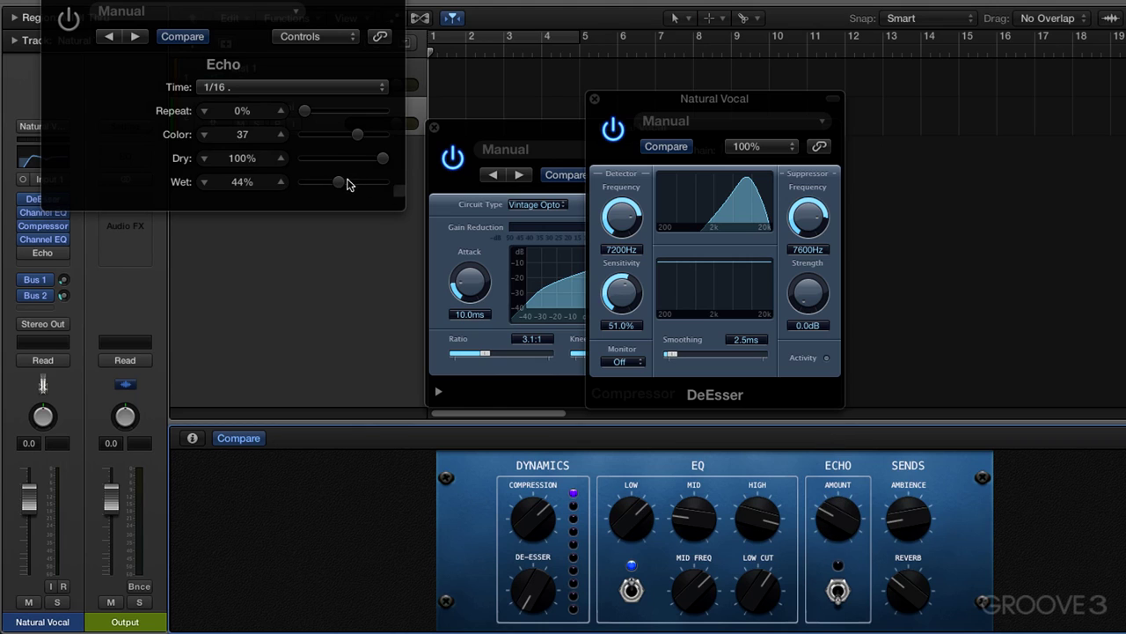
mouse_move(346, 184)
mouse_down()
mouse_move(322, 181)
mouse_move(354, 186)
mouse_up()
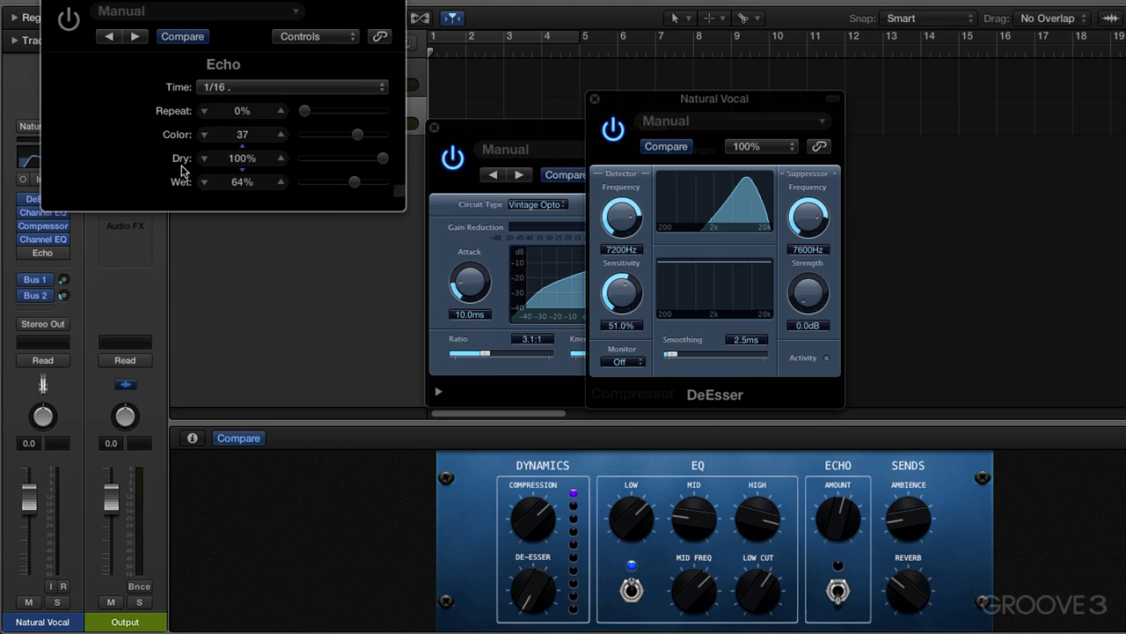
click(59, 3)
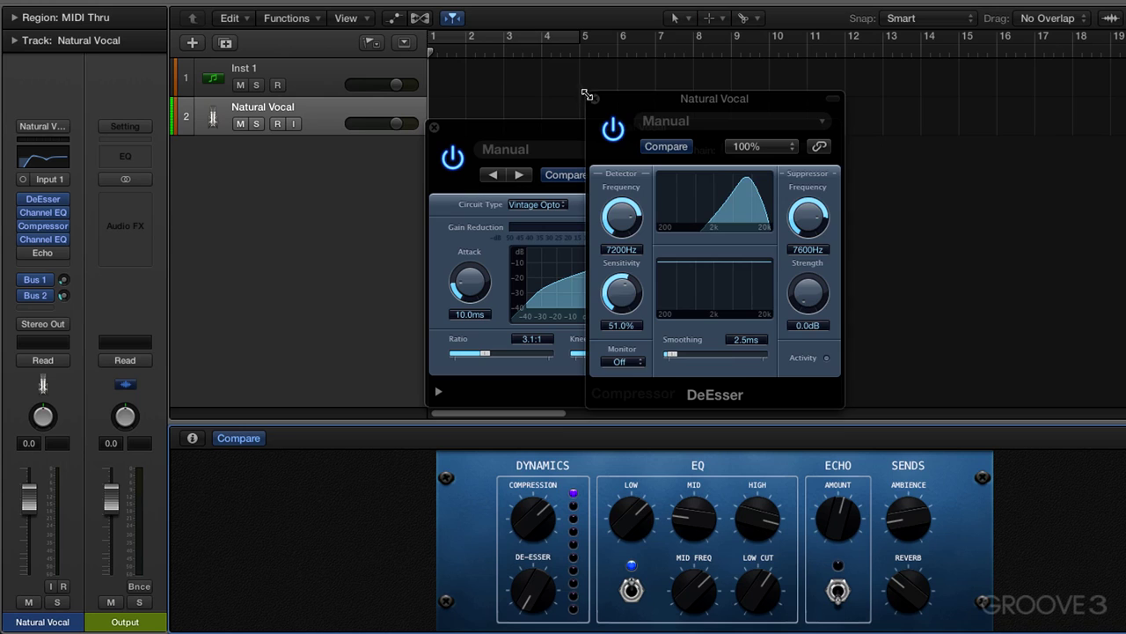
- Close DeEsser and Compressor, turn the Ambience send down, and open an enlarged Mixer with X
click(595, 98)
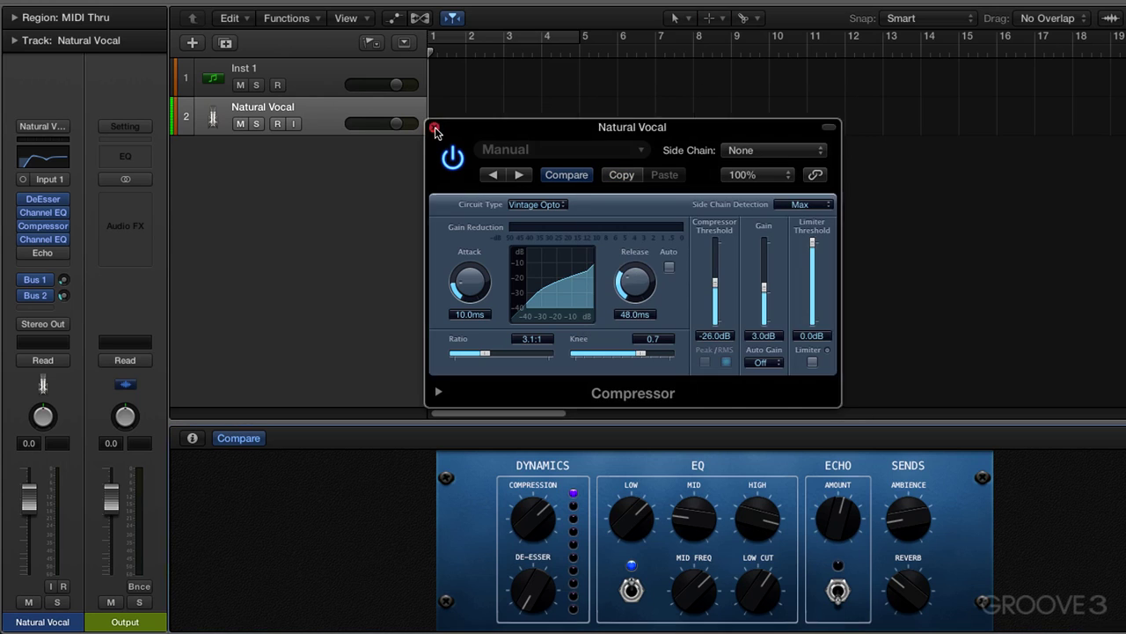
click(434, 127)
click(64, 279)
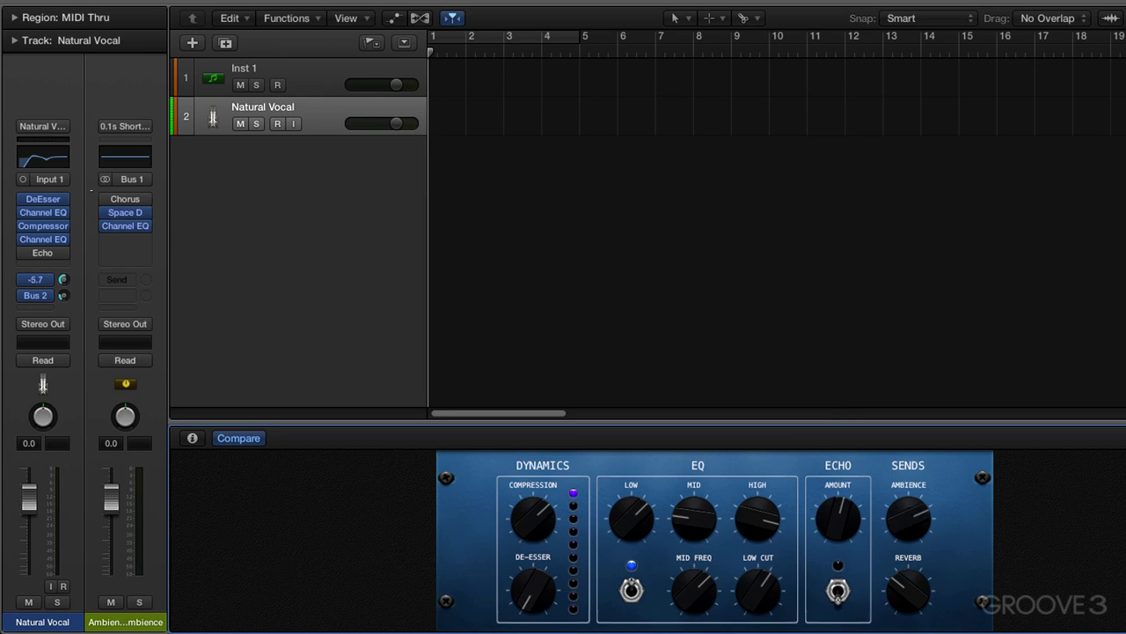
drag(902, 523, 902, 546)
key(x)
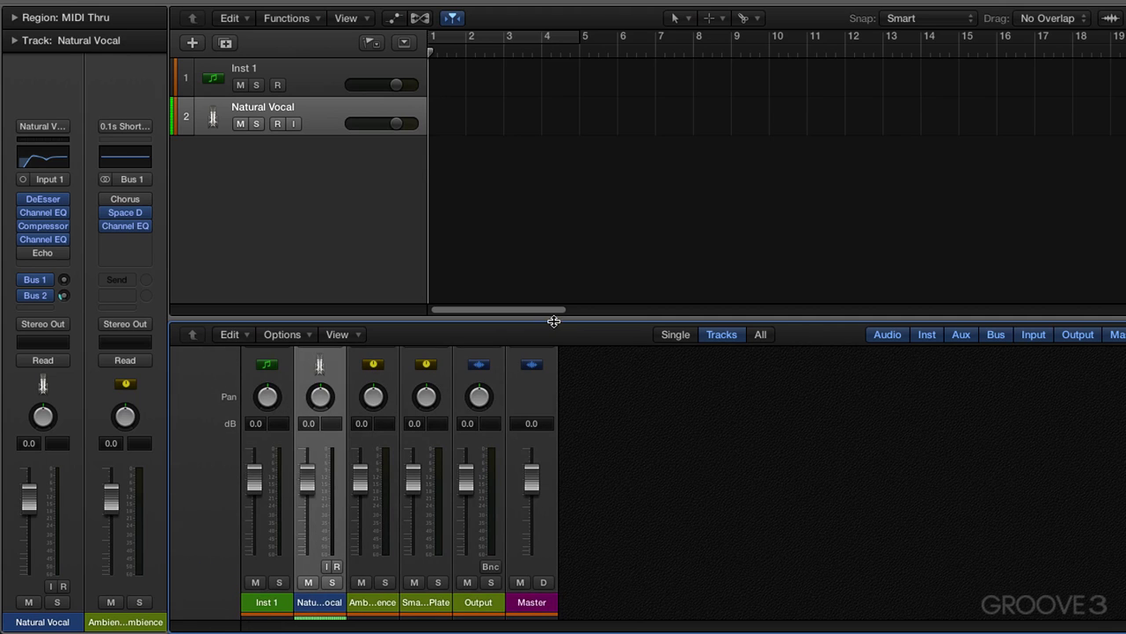
drag(553, 319, 528, 60)
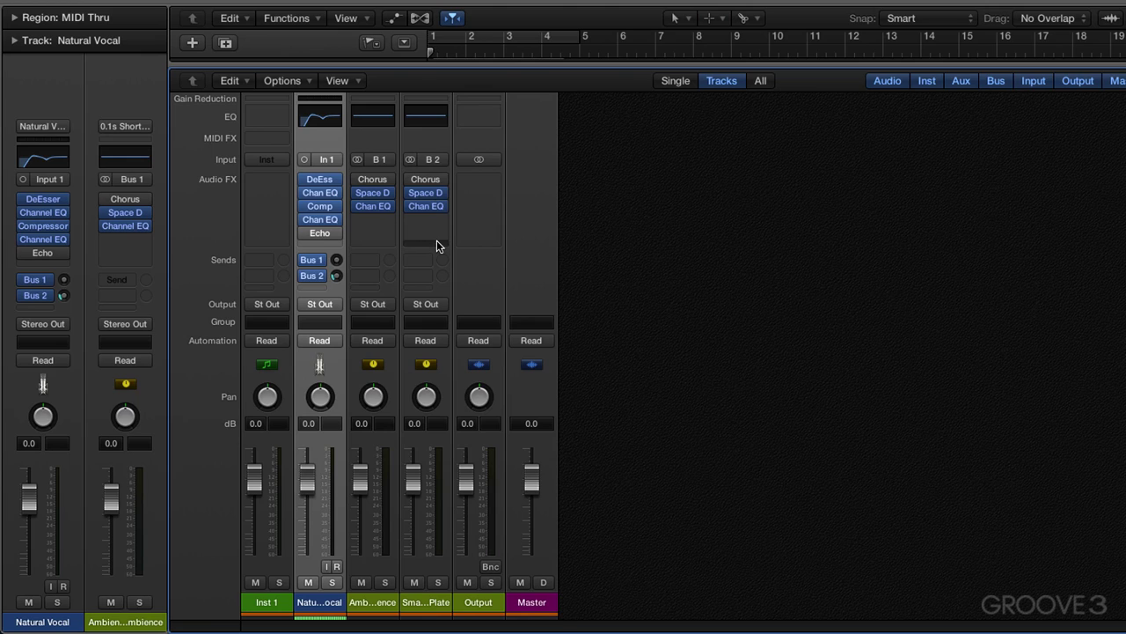
- Close the Mixer, toggle the Natural Vocal's Smart Controls on, off and on, and open Window menu
key(x)
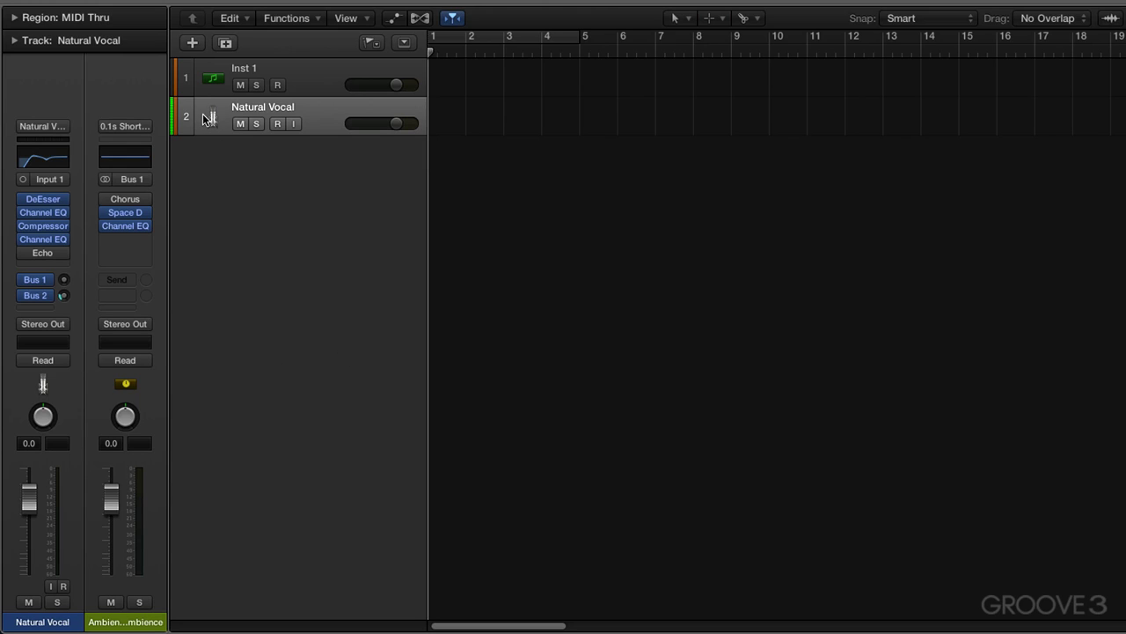
key(b)
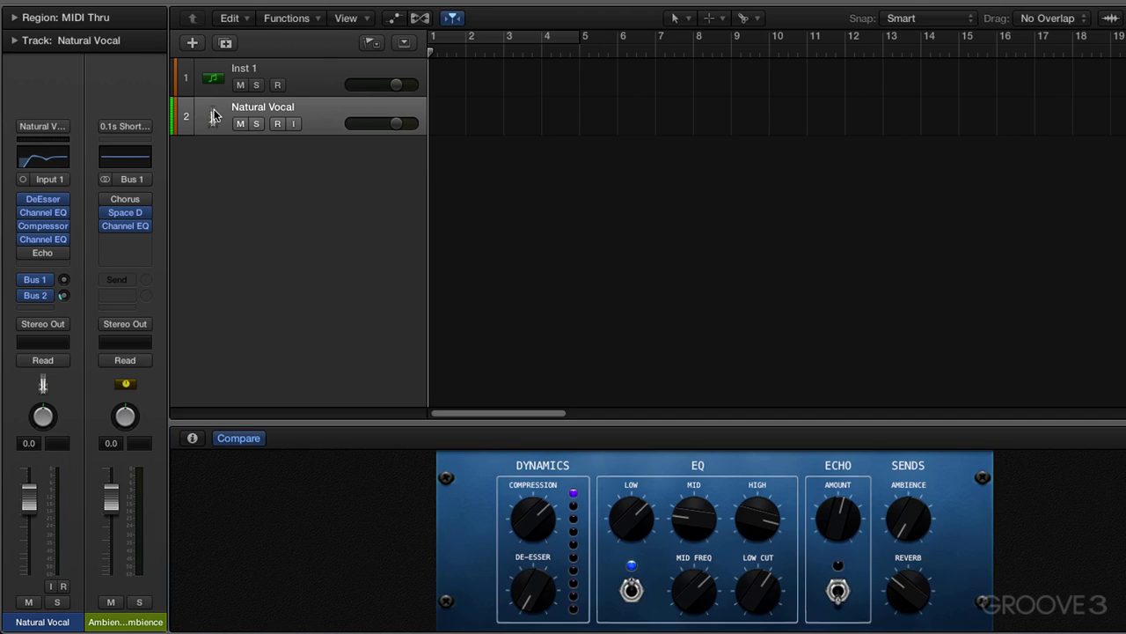
key(b)
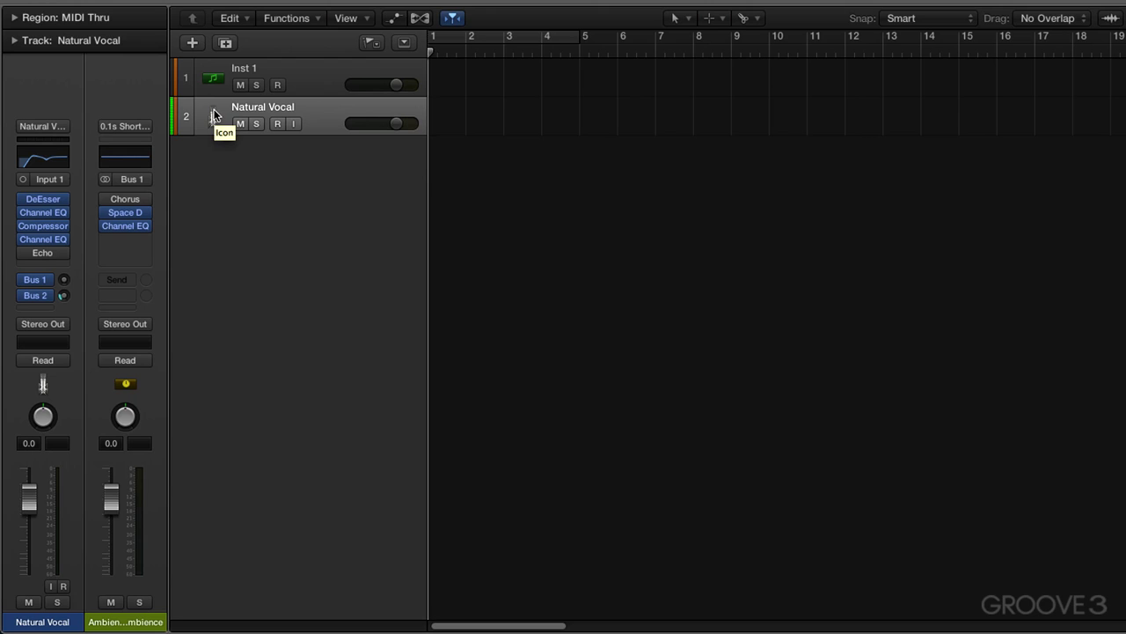
key(b)
key(b)
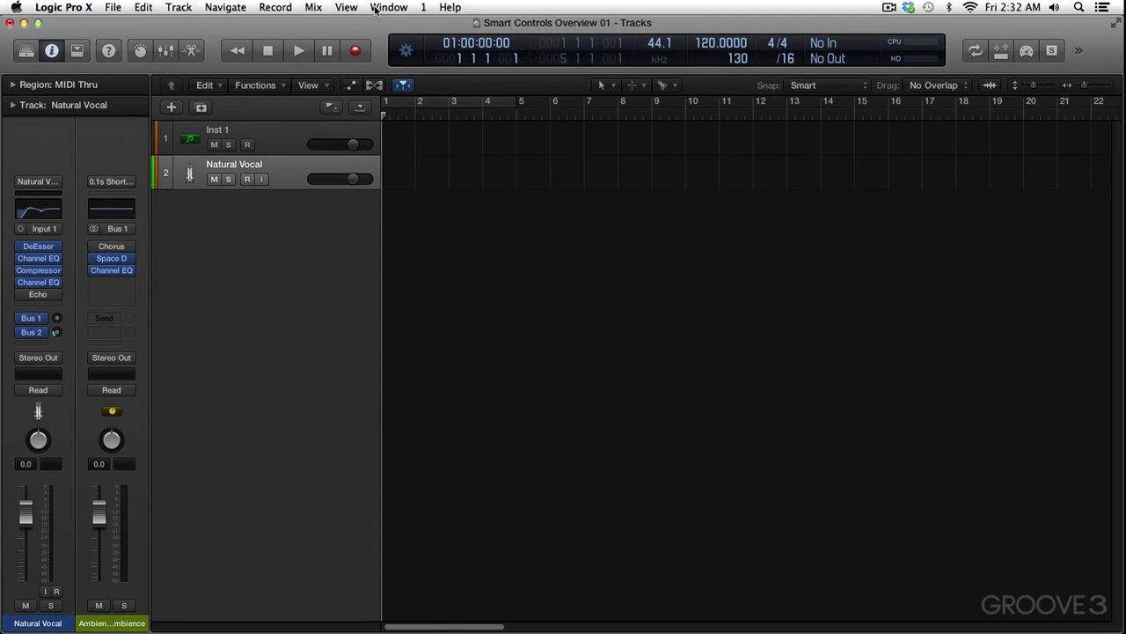
click(376, 8)
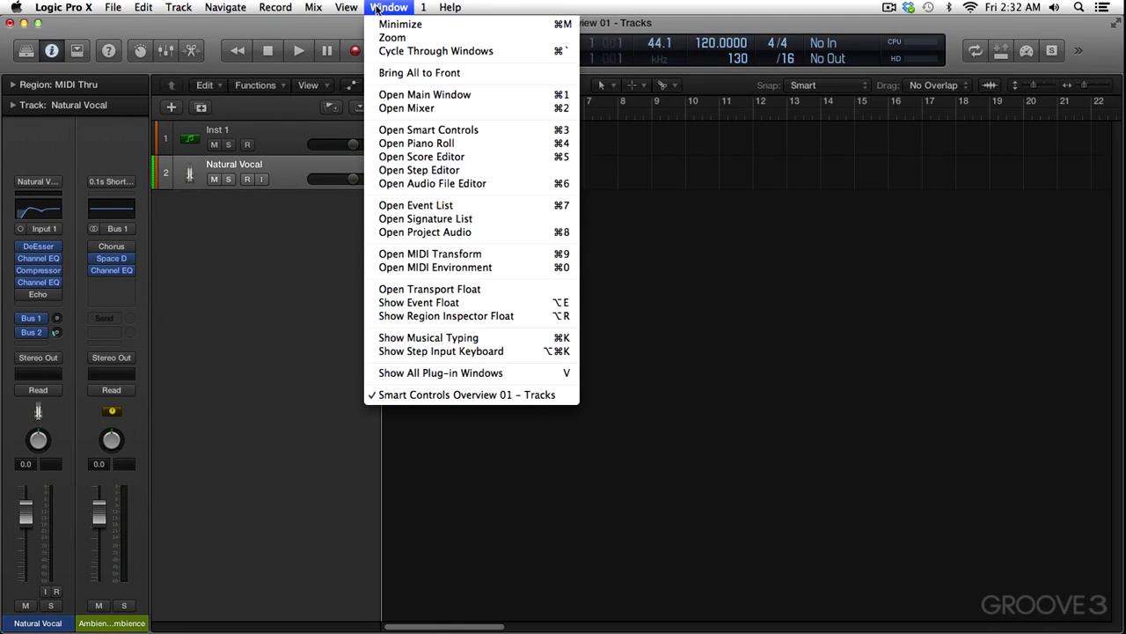
- Open the vocal's Smart Controls in a separate window, then enlarge and reposition it
click(459, 132)
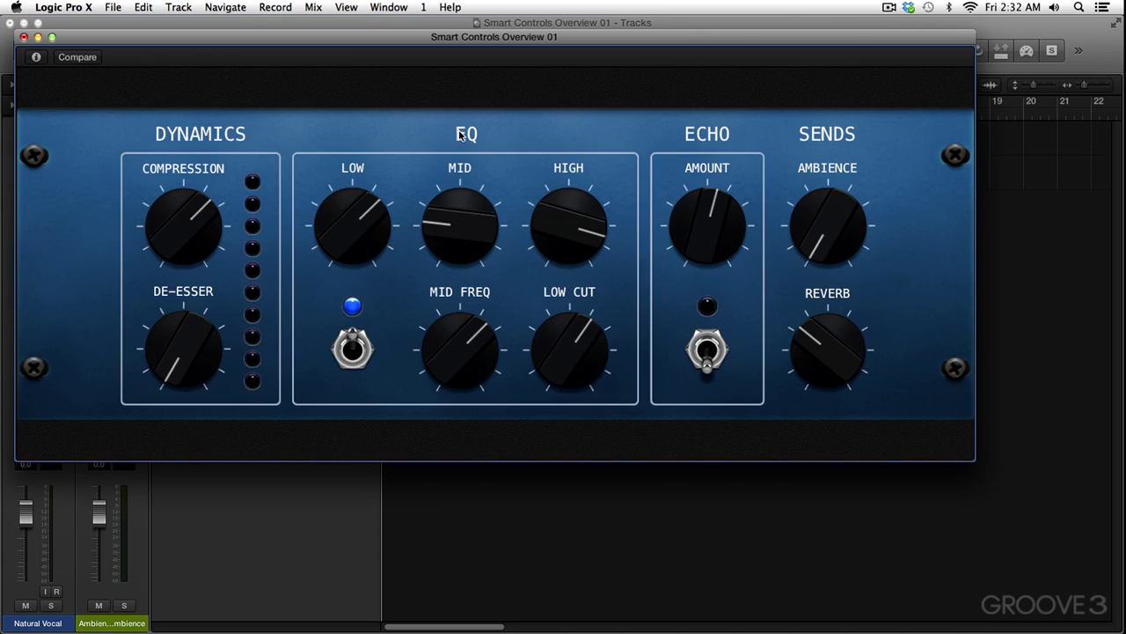
drag(975, 458, 1049, 551)
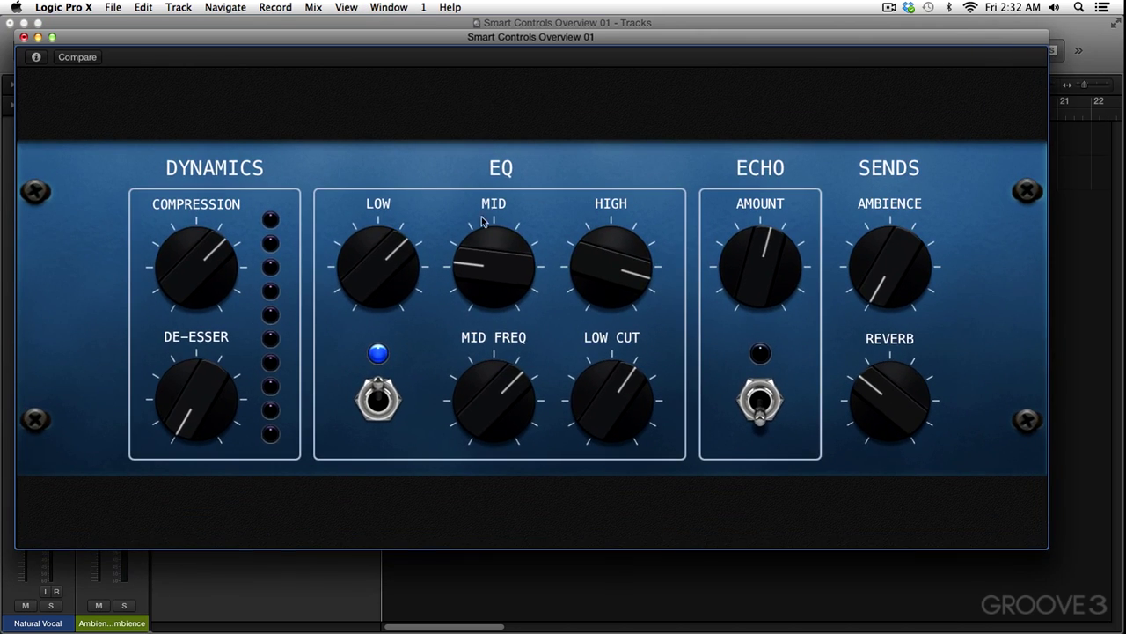
drag(224, 40, 227, 27)
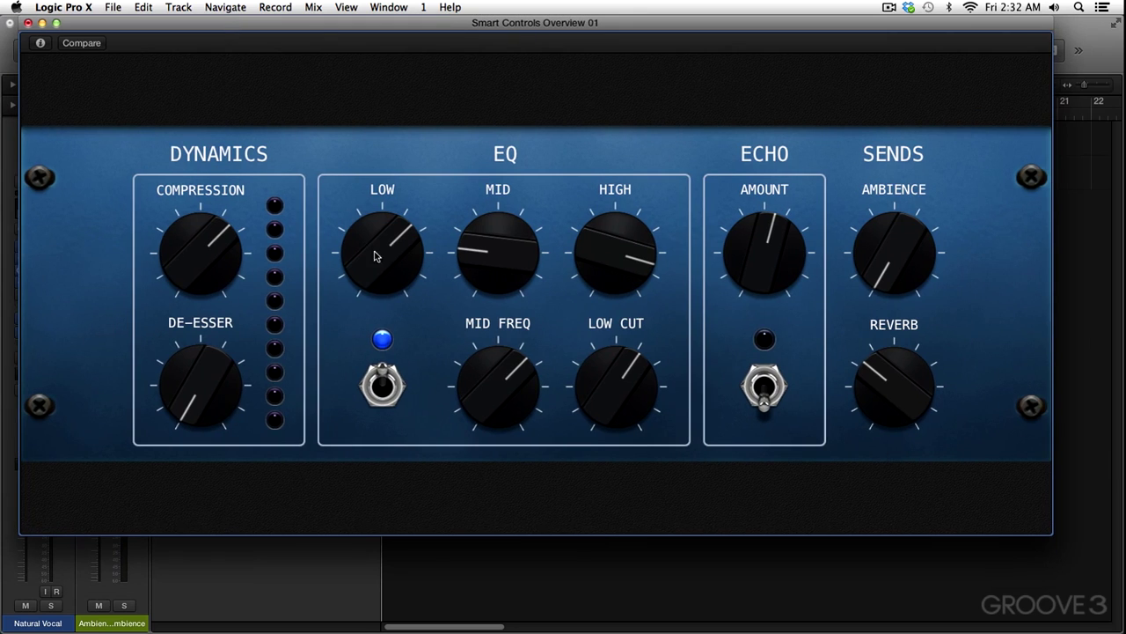
- Turn Compression, compare with saved settings, view its Threshold, Gain and Mix mapping, then close
drag(205, 237, 211, 273)
click(92, 46)
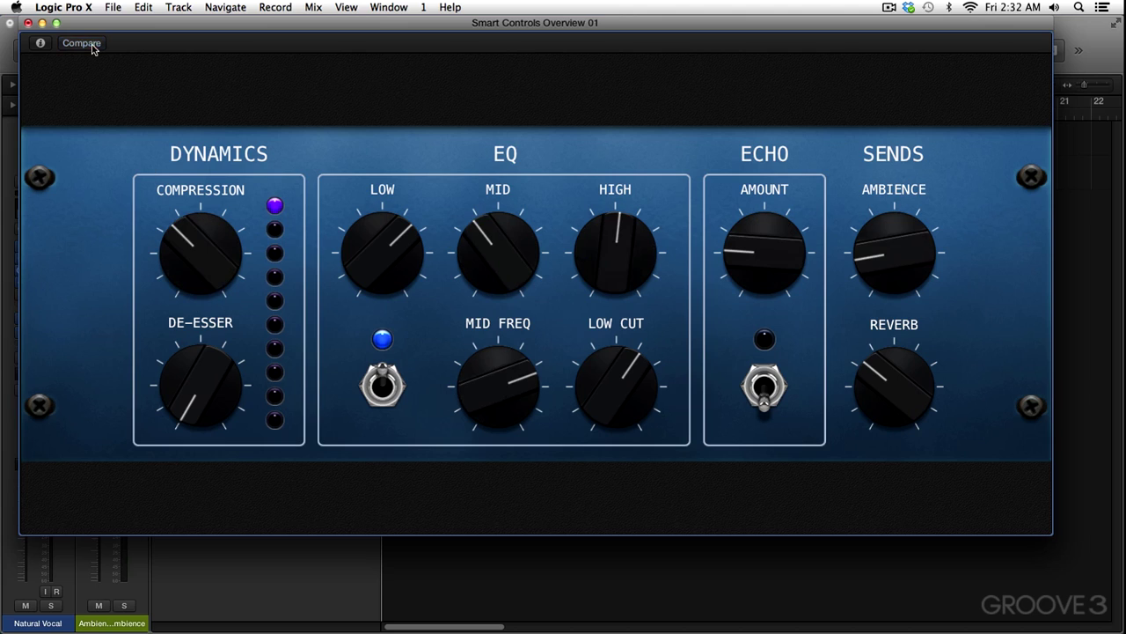
click(42, 44)
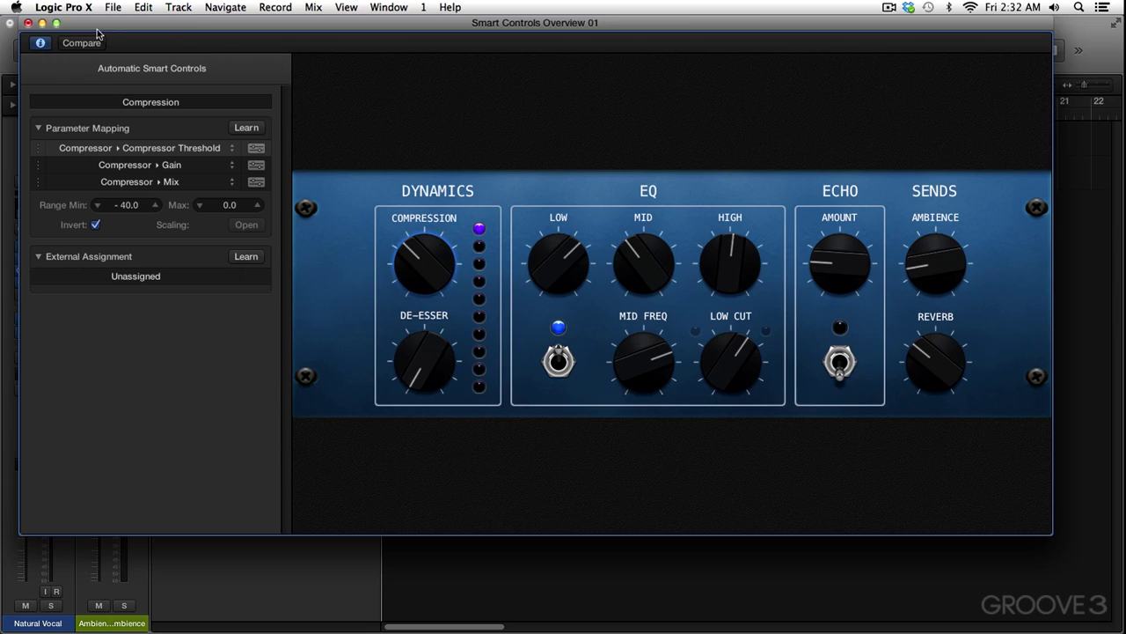
click(27, 24)
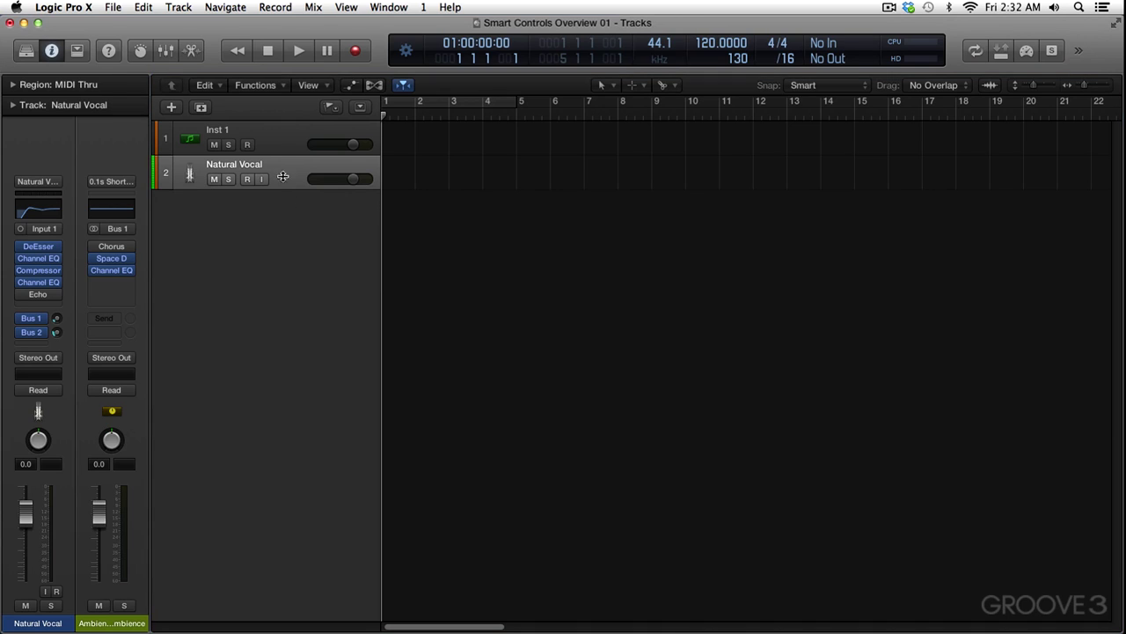
- Load Bass > Upright Baby Bass onto Inst 1 and show its Low, Mid, Delay, Ambience, Reverb knobs
key(Up)
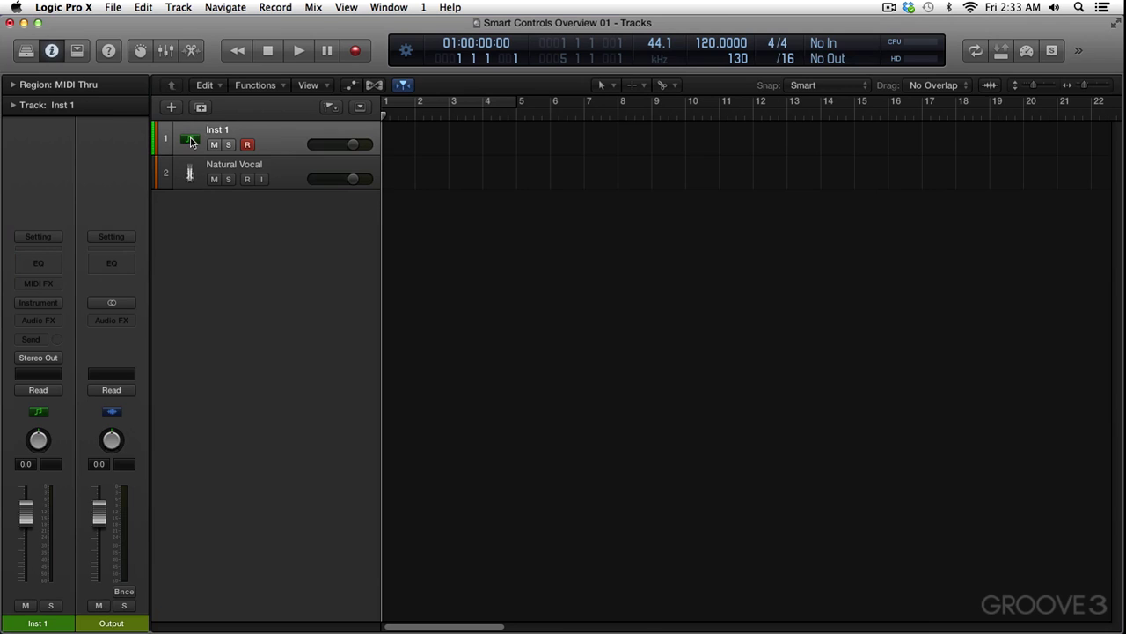
key(y)
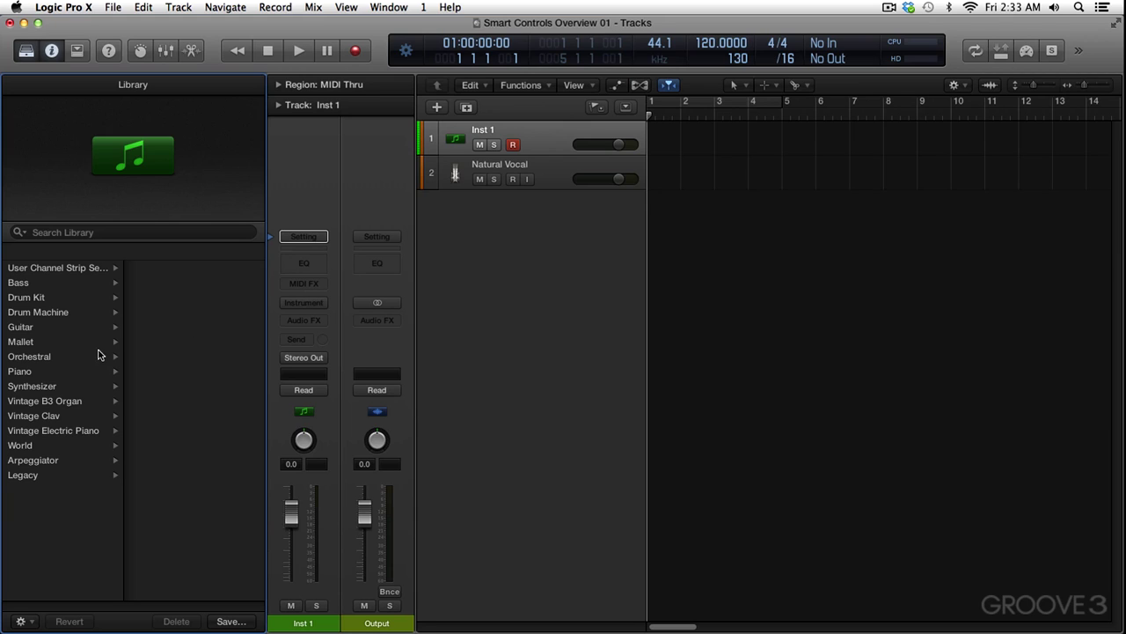
click(51, 286)
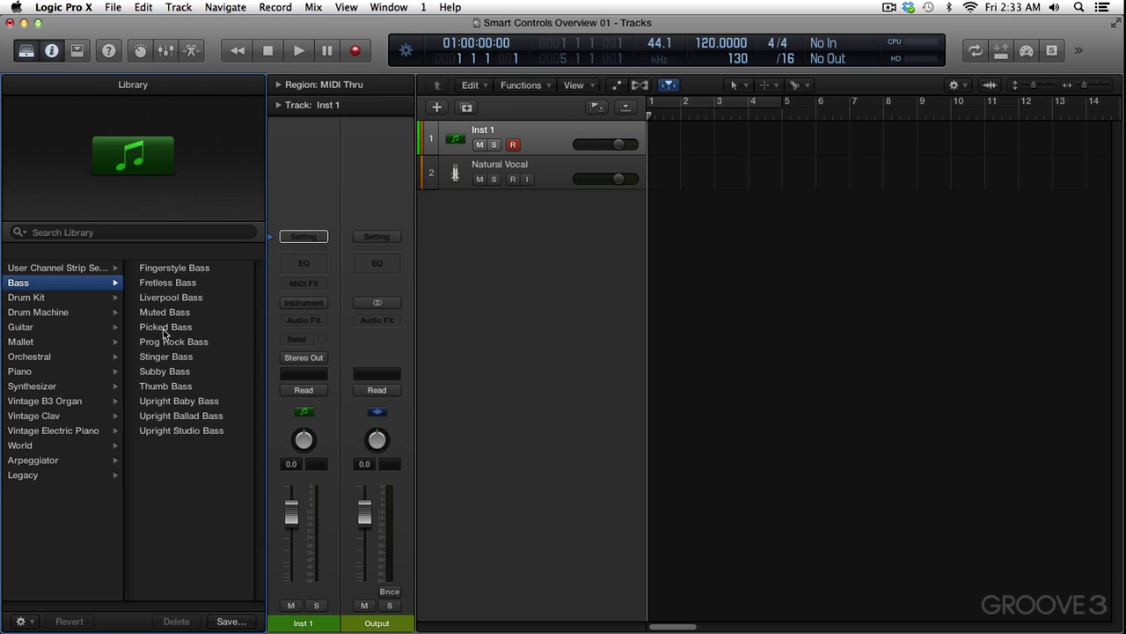
click(163, 404)
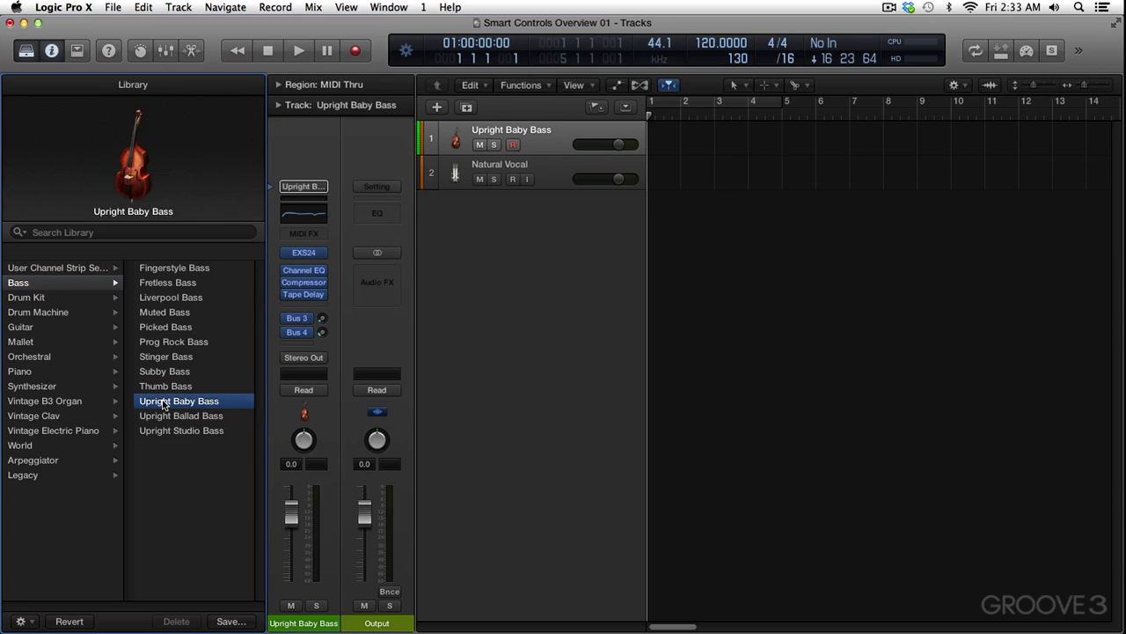
key(b)
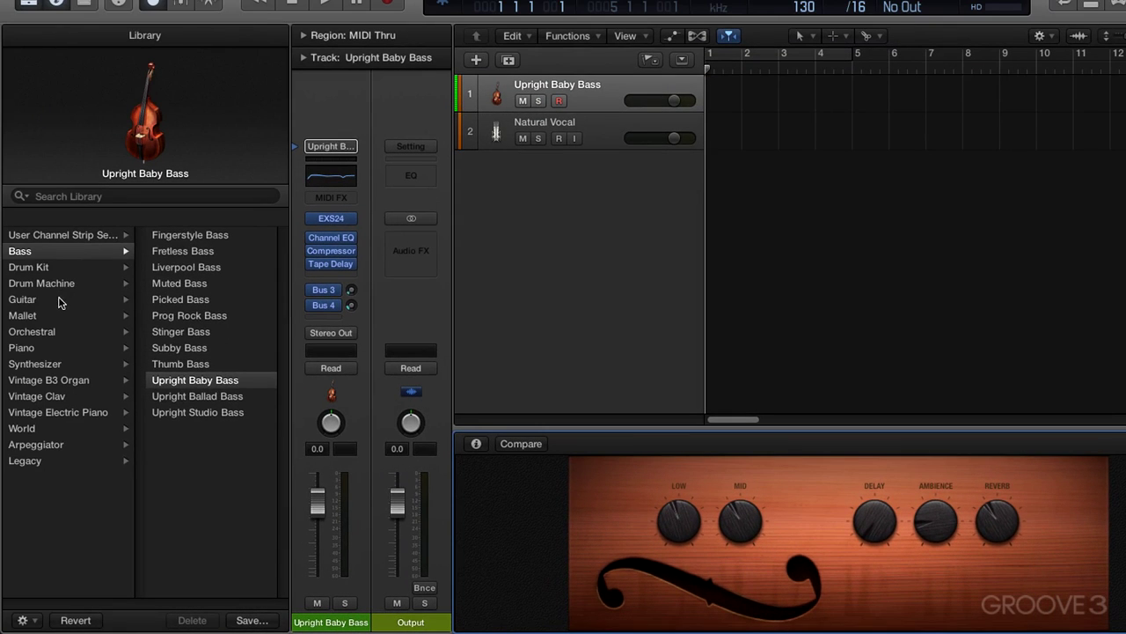
- Try the Acoustic Guitar patch, then the Vintage B3 Hard Rock Organ patch, on track 1
click(60, 300)
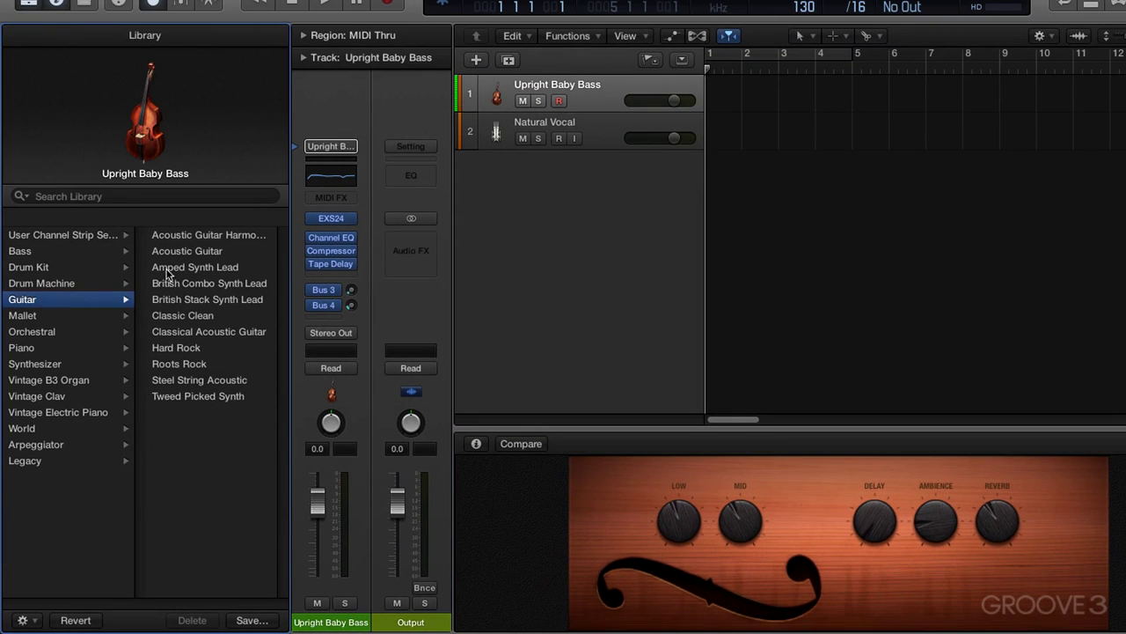
click(181, 253)
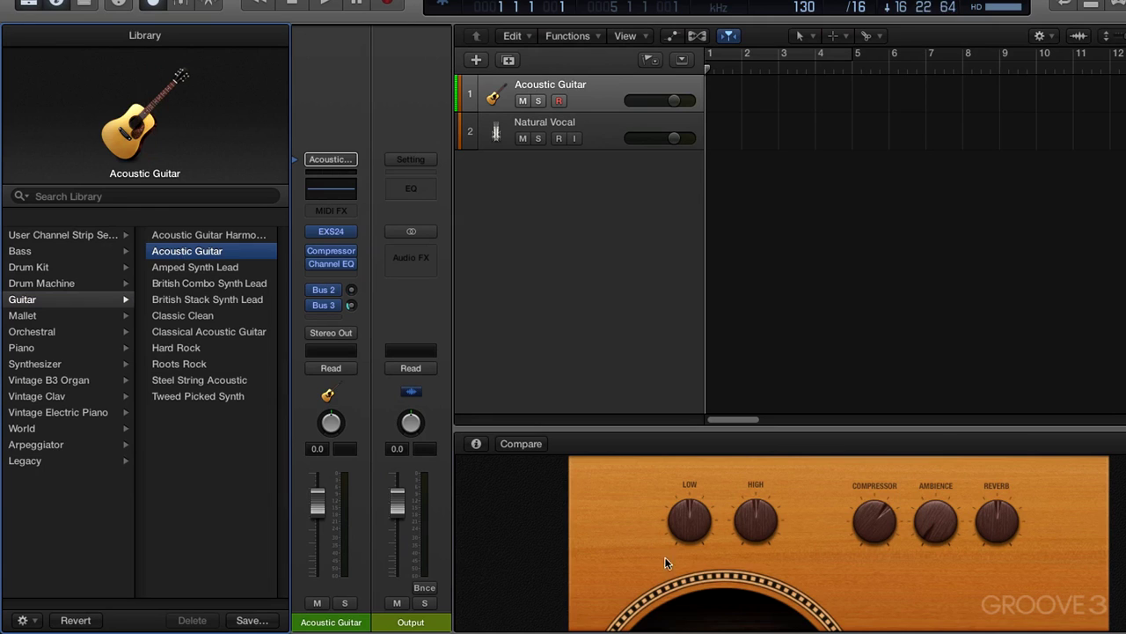
click(59, 380)
click(175, 285)
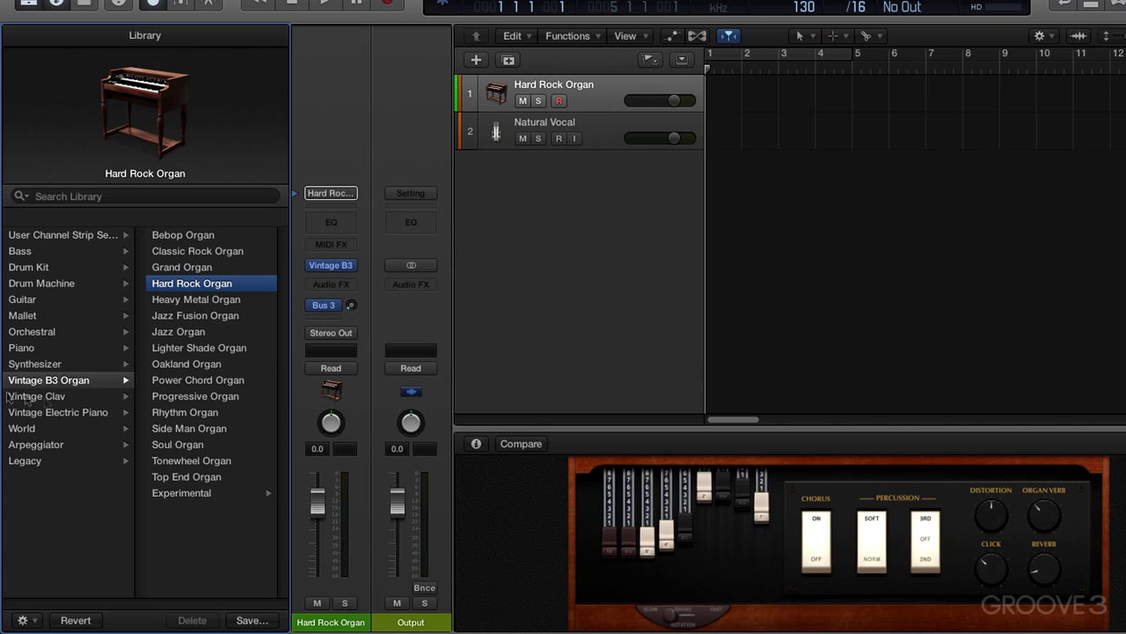
- Load World > Voice > South African Singers onto track 1
click(32, 429)
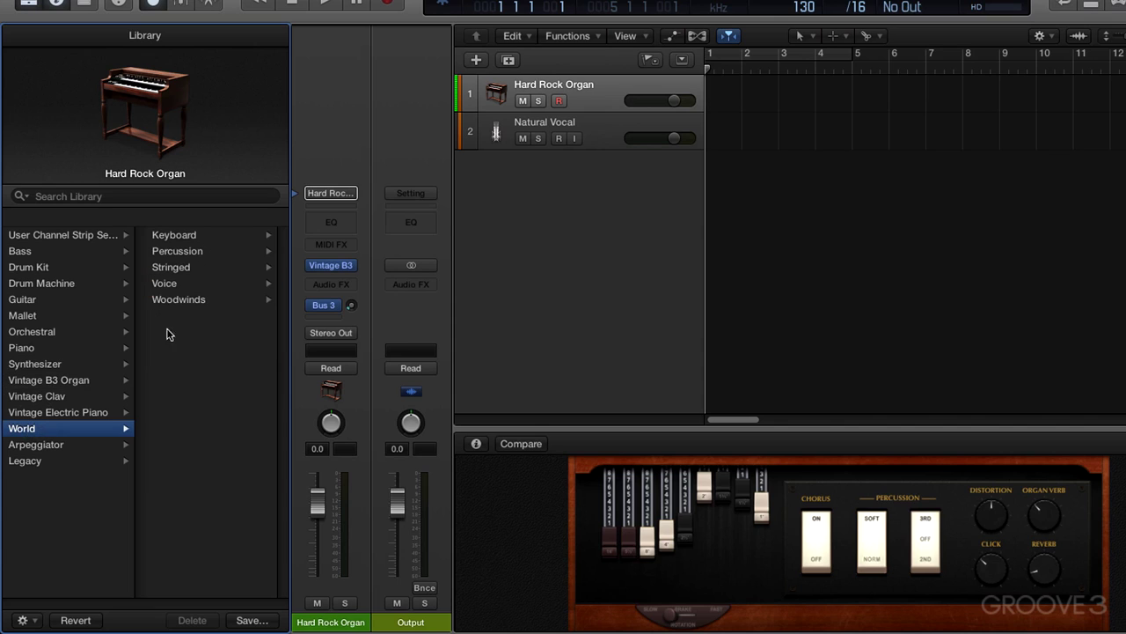
click(189, 285)
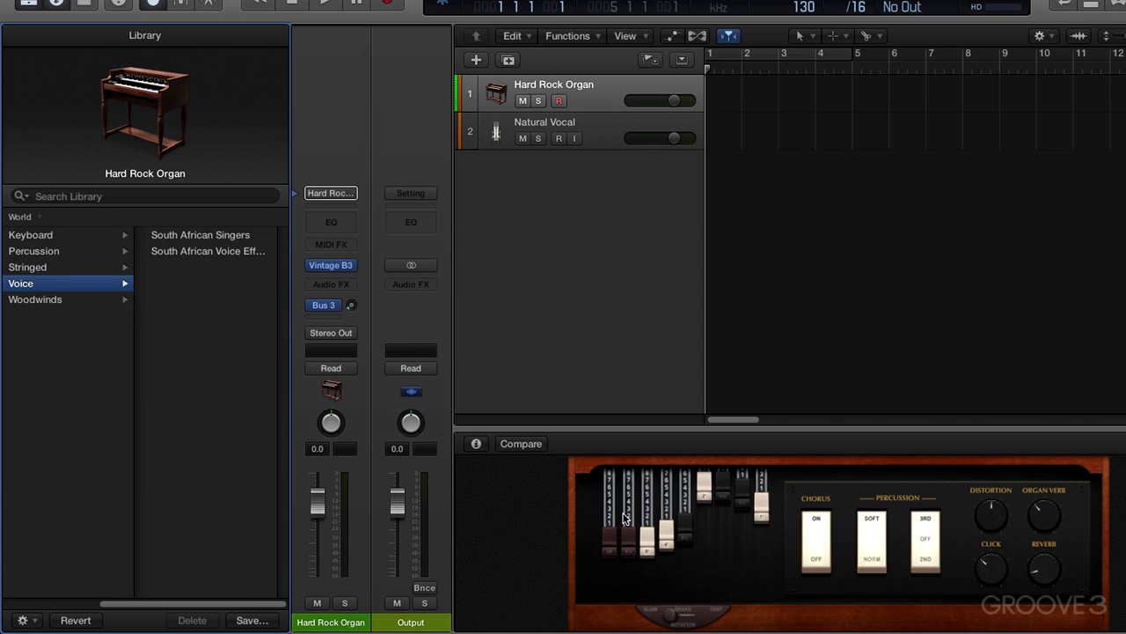
click(221, 237)
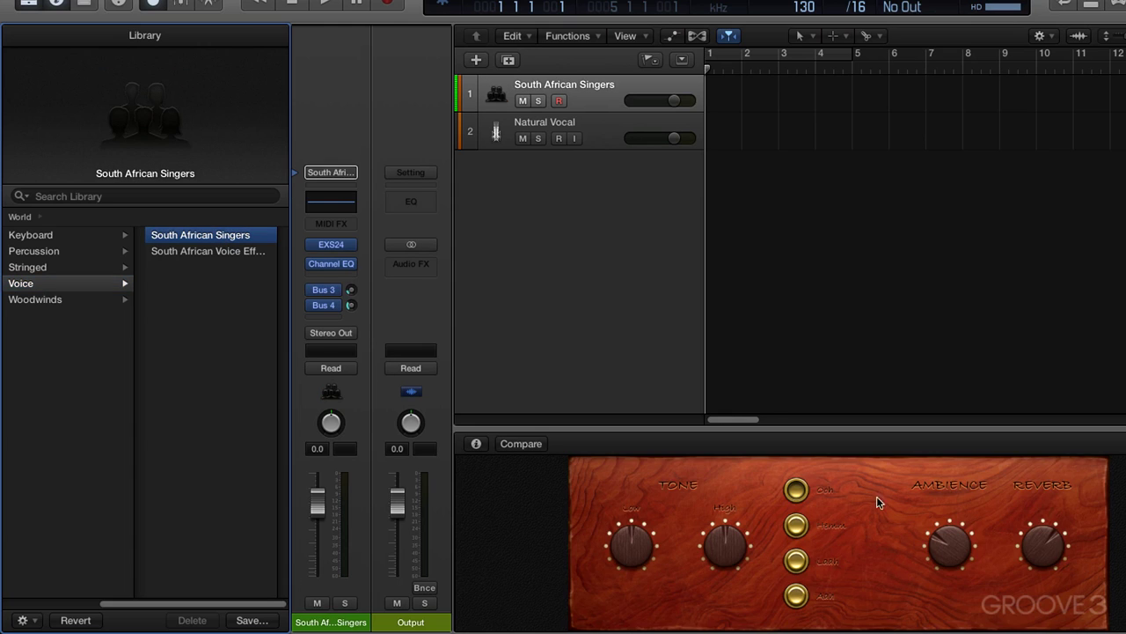
- Cycle the four singer articulations, settle on Ooh, and view its Articulation ID 1–1 mapping
click(799, 531)
click(796, 560)
click(796, 595)
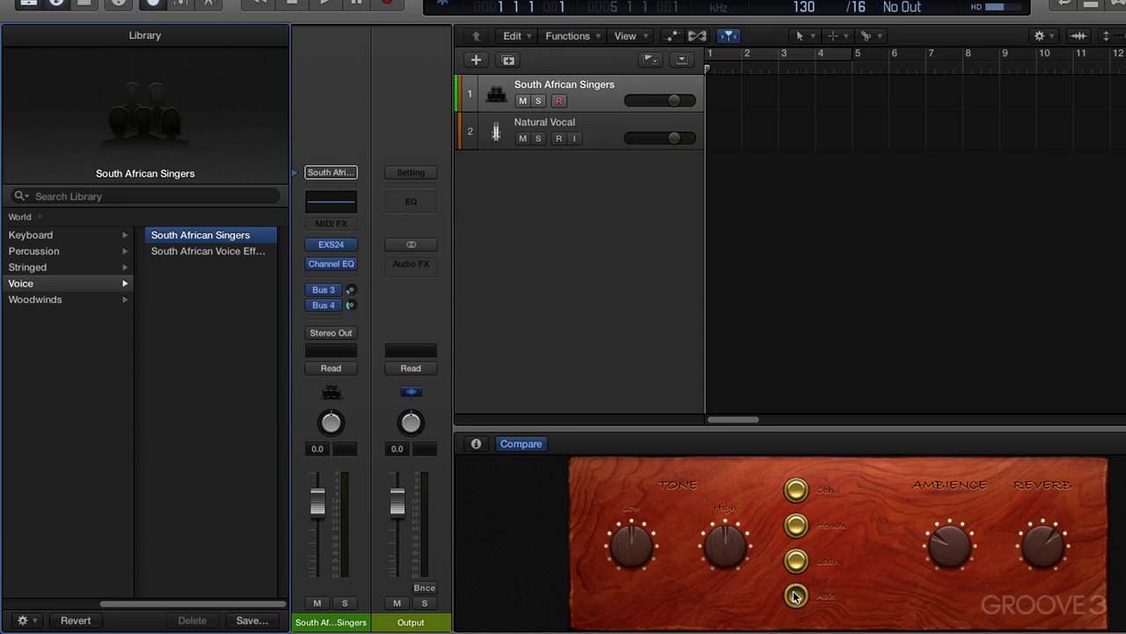
click(796, 561)
click(796, 526)
click(796, 493)
click(476, 445)
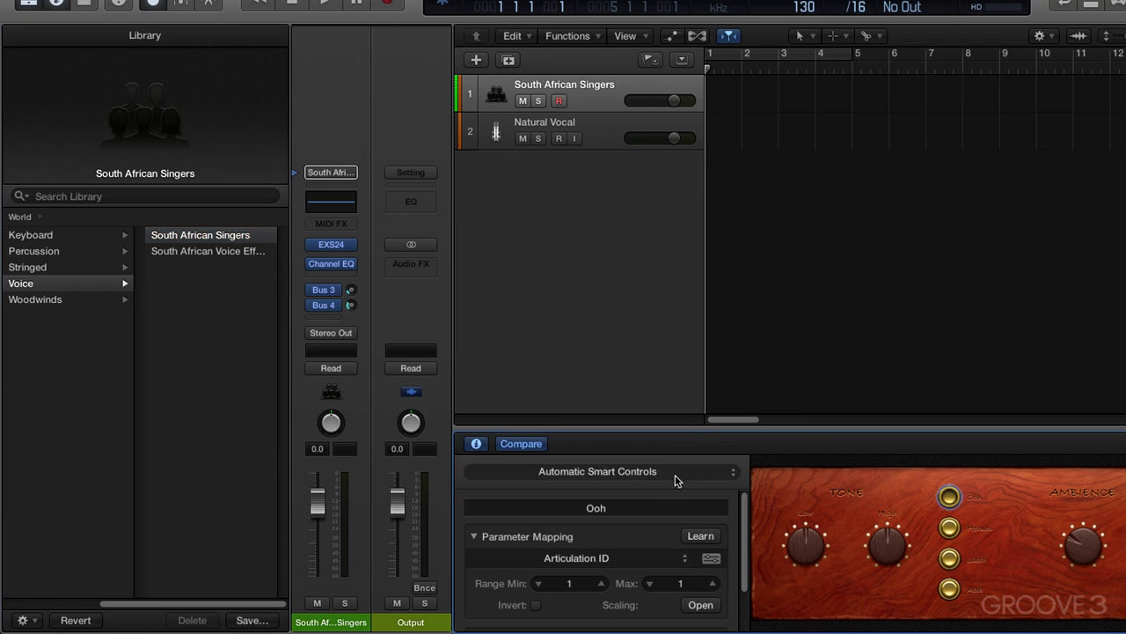